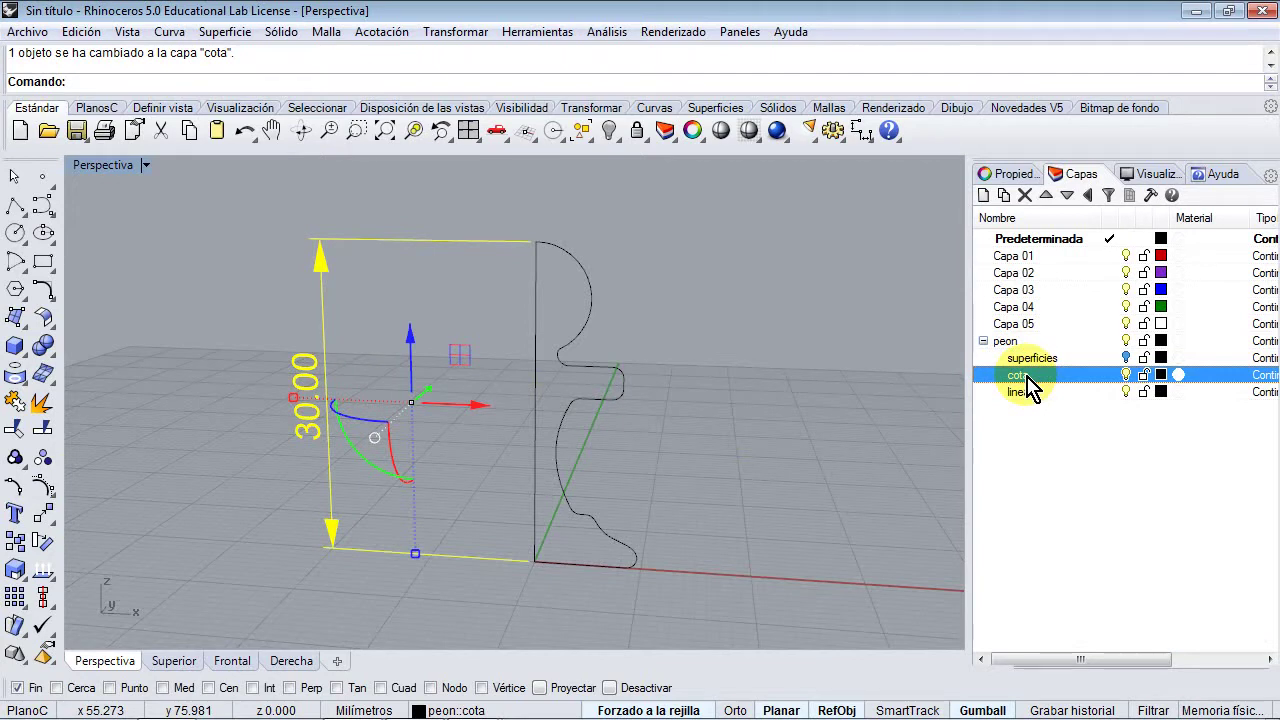
Move the cota layer out of the peon group to the top level of the layer list.
{"action": "left_click_drag", "start_coordinate": [1026, 377], "coordinate": [998, 505]}
{"action": "left_click", "coordinate": [990, 341]}
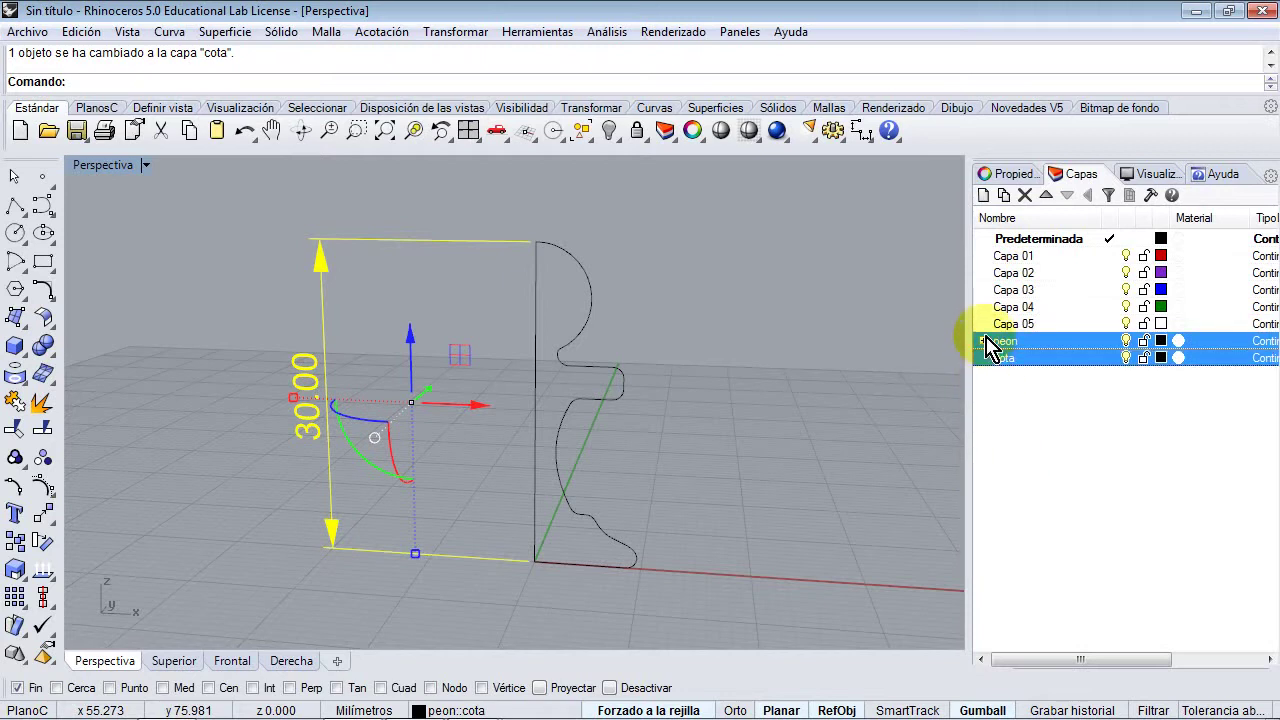
{"action": "left_click", "coordinate": [984, 341]}
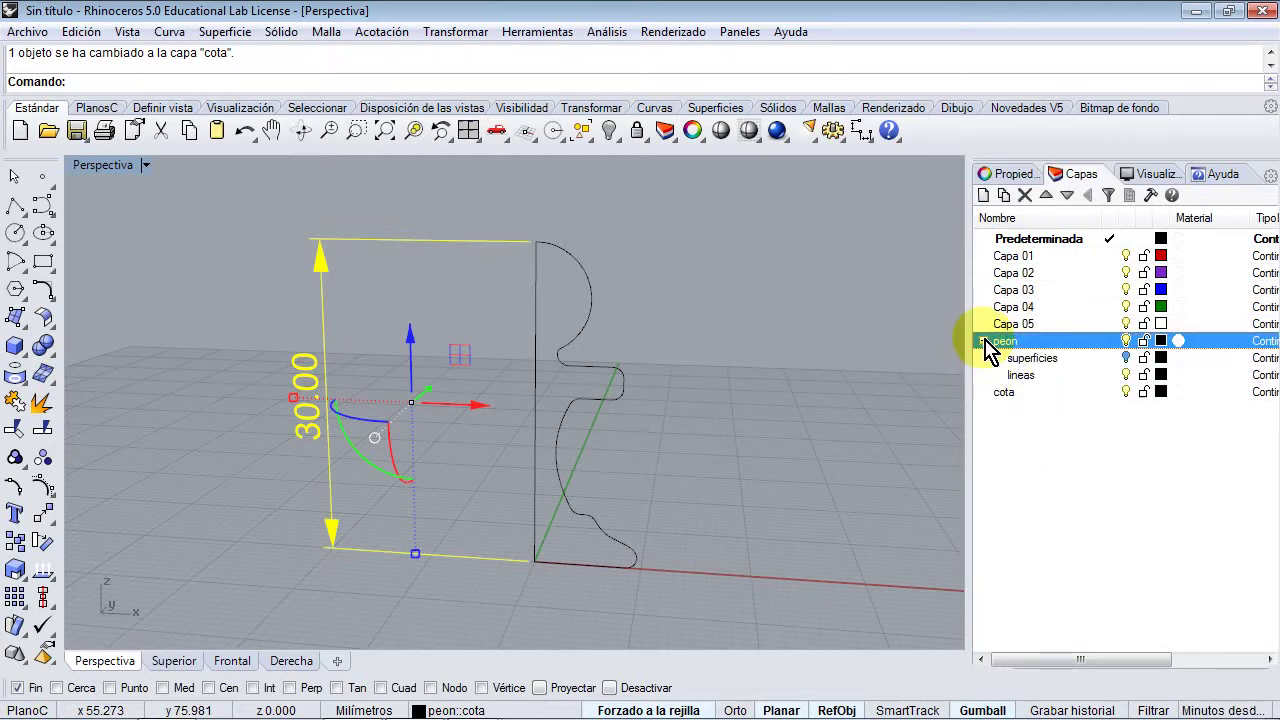
Nest the cota layer back under the peon layer and deselect the dimension.
{"action": "left_click", "coordinate": [1008, 392]}
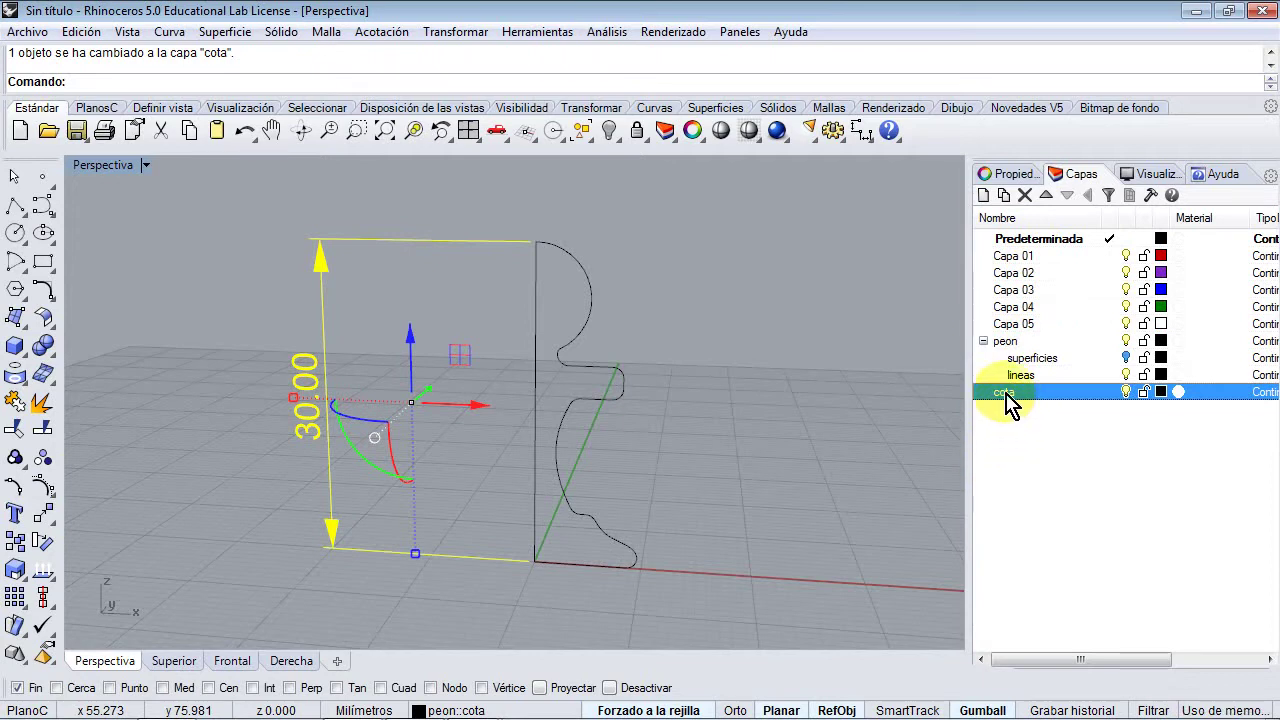
{"action": "left_click_drag", "start_coordinate": [1006, 393], "coordinate": [1006, 342]}
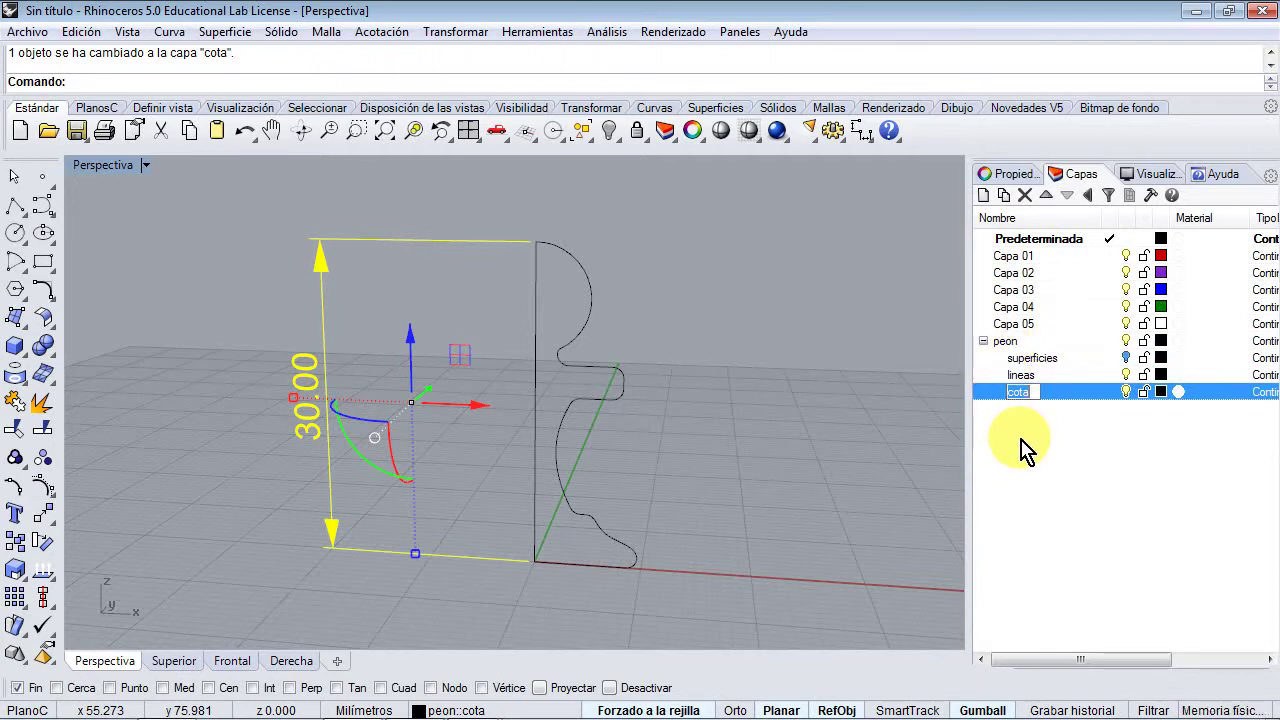
{"action": "left_click", "coordinate": [984, 341]}
{"action": "left_click", "coordinate": [984, 341]}
{"action": "left_click", "coordinate": [1072, 459]}
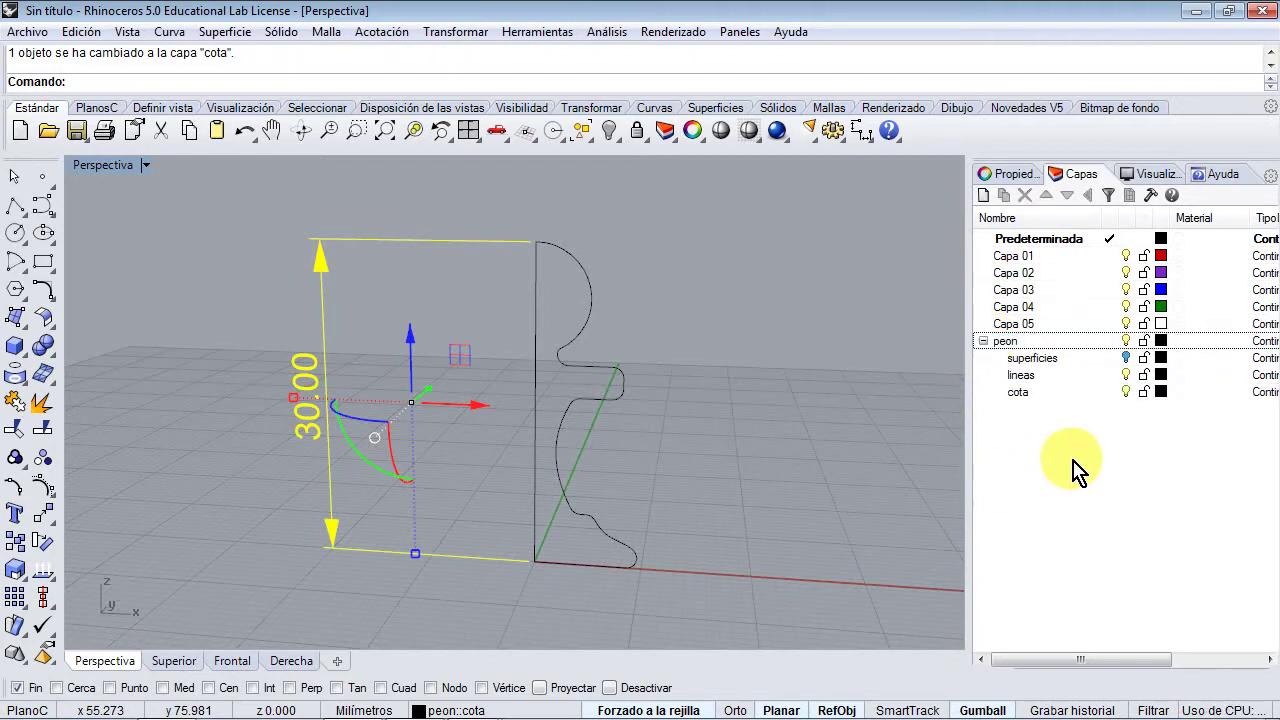
{"action": "key", "text": "Escape"}
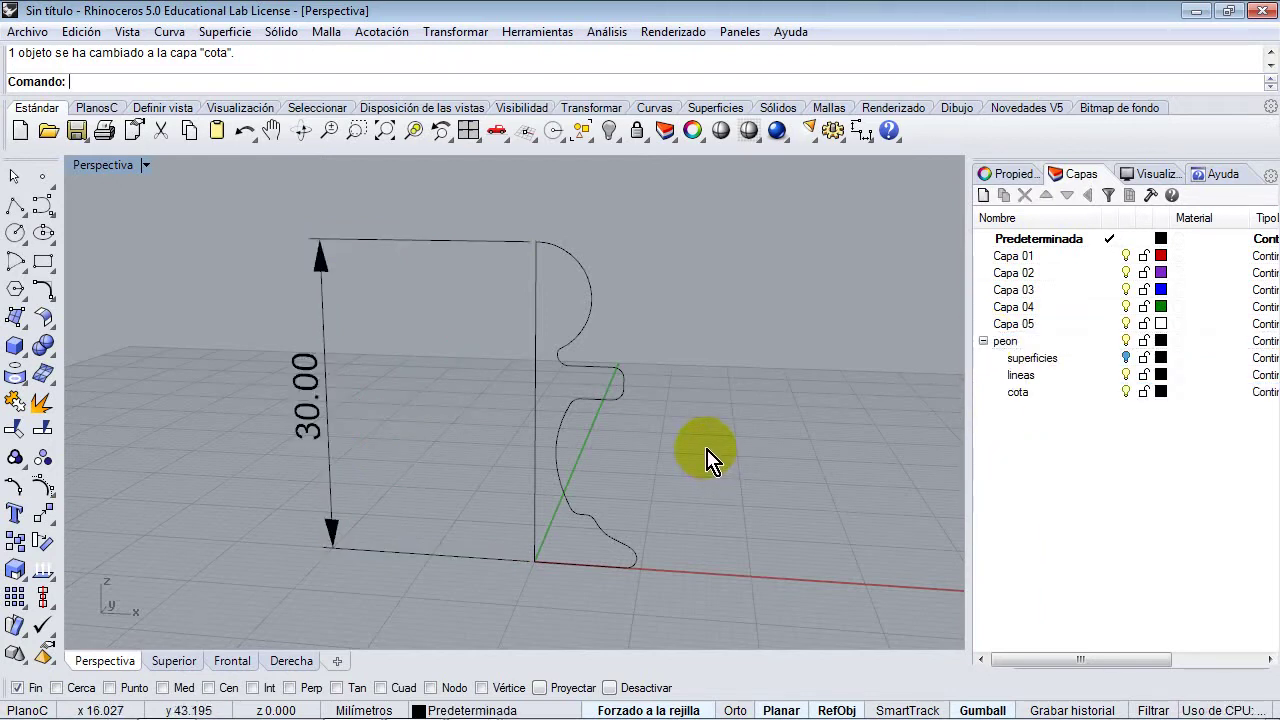
{"action": "left_click", "coordinate": [1015, 462]}
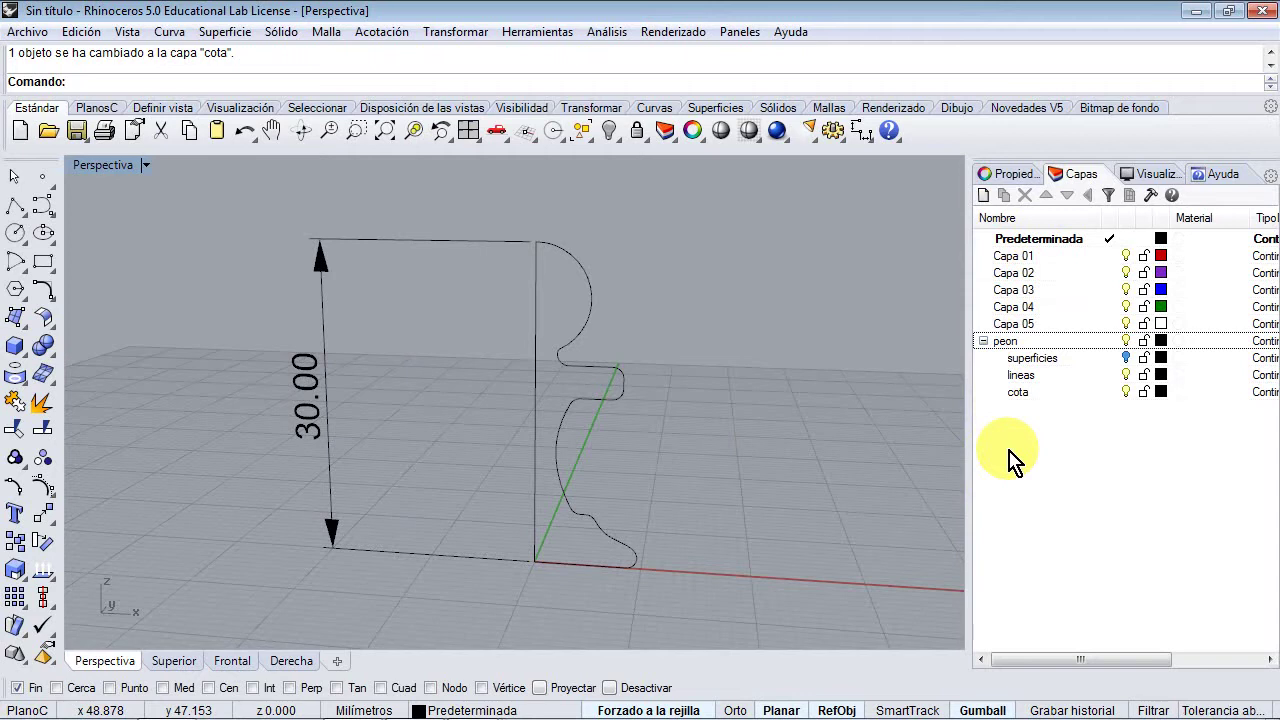
{"action": "right_click_drag", "start_coordinate": [700, 429], "coordinate": [820, 503]}
{"action": "right_click_drag", "start_coordinate": [671, 457], "coordinate": [734, 443]}
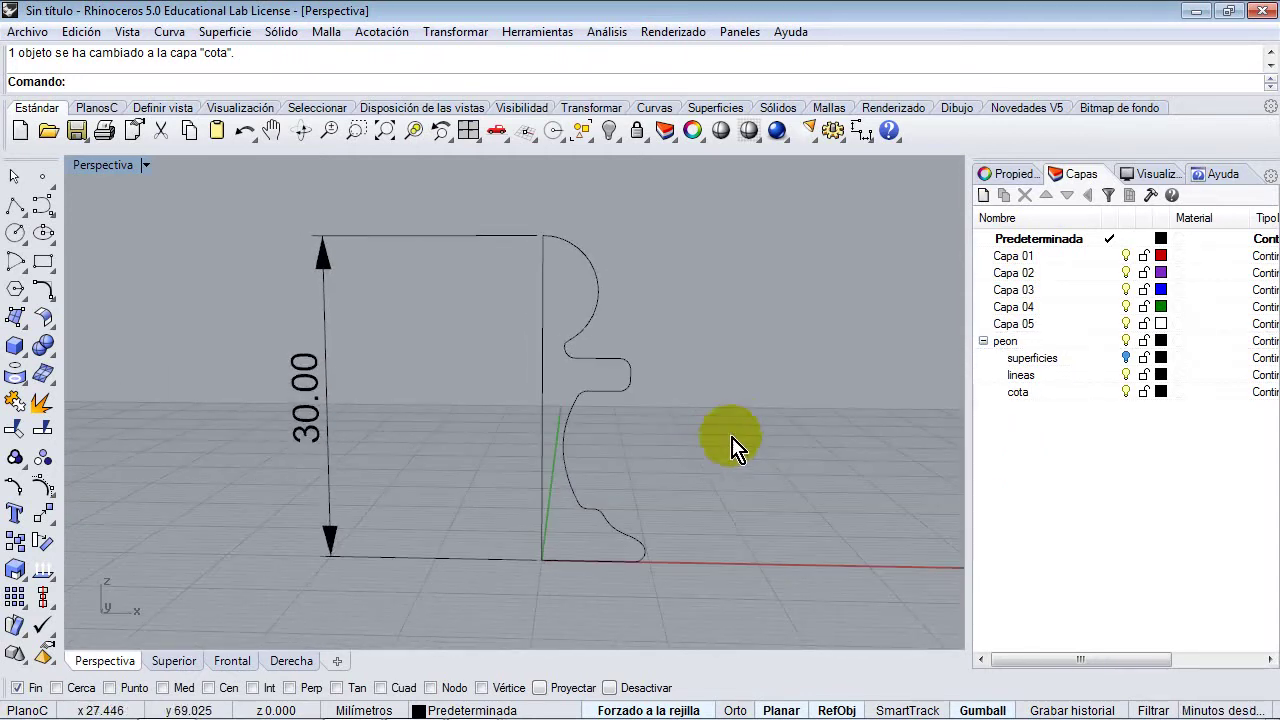
{"action": "scroll", "coordinate": [749, 429], "scroll_direction": "up", "scroll_amount": 1}
{"action": "scroll", "coordinate": [749, 429], "scroll_direction": "down", "scroll_amount": 1}
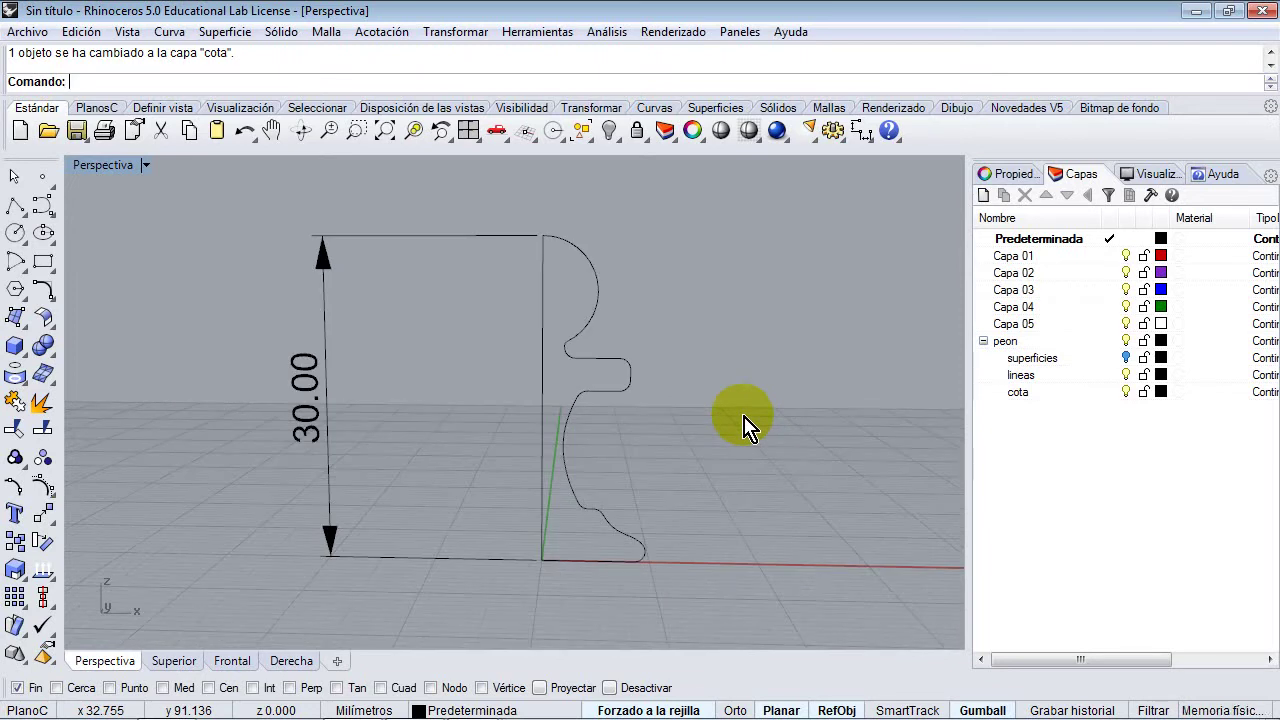
Lock the lineas layer and hide the cota layer.
{"action": "left_click", "coordinate": [1093, 440]}
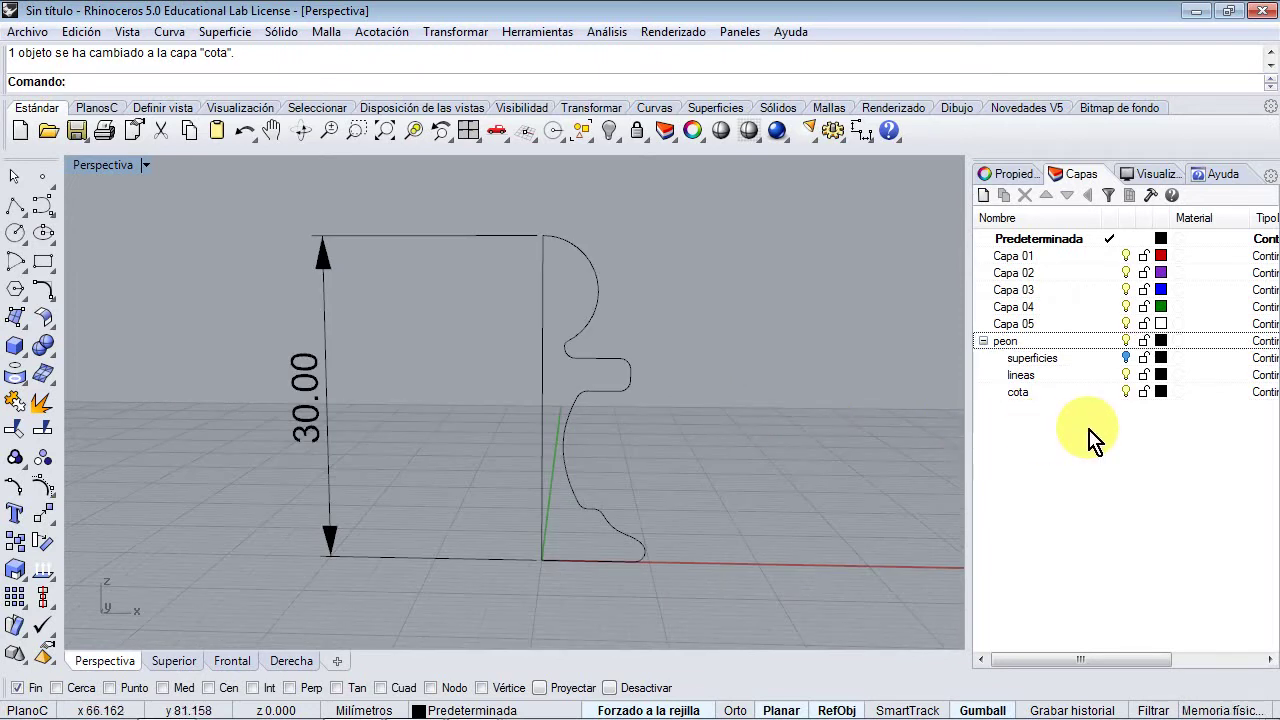
{"action": "left_click", "coordinate": [1142, 374]}
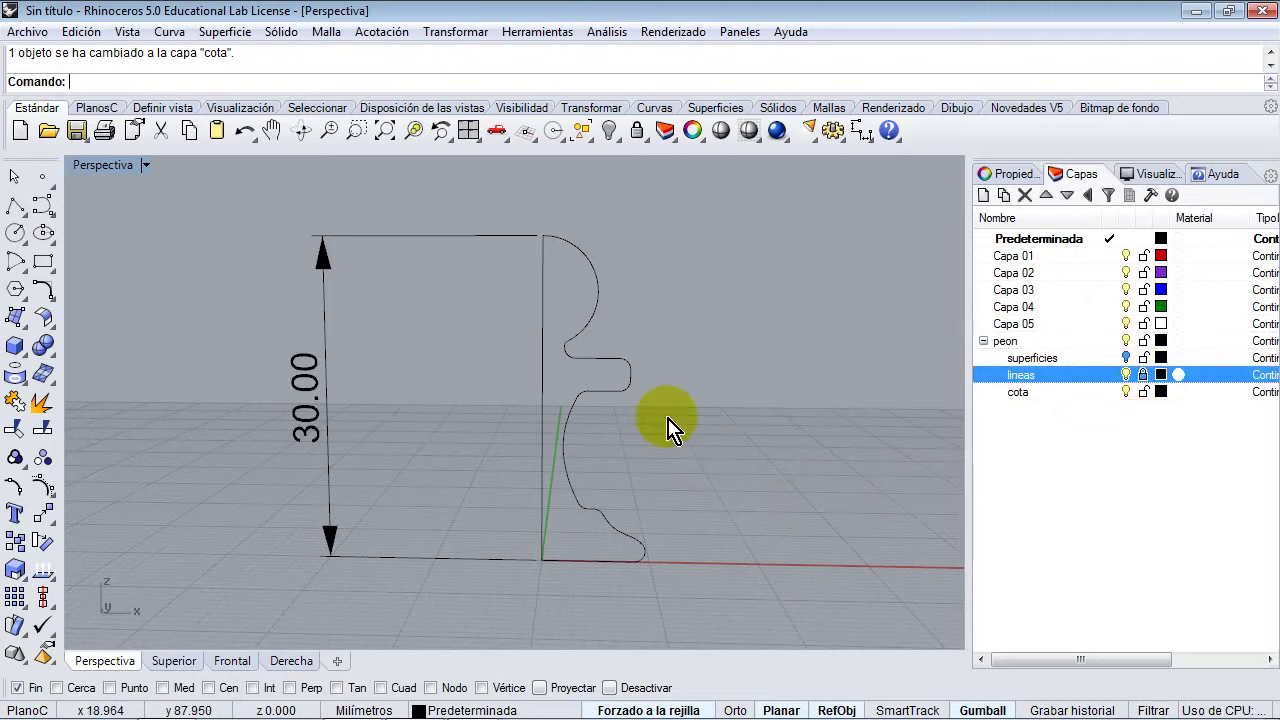
{"action": "left_click", "coordinate": [1125, 392]}
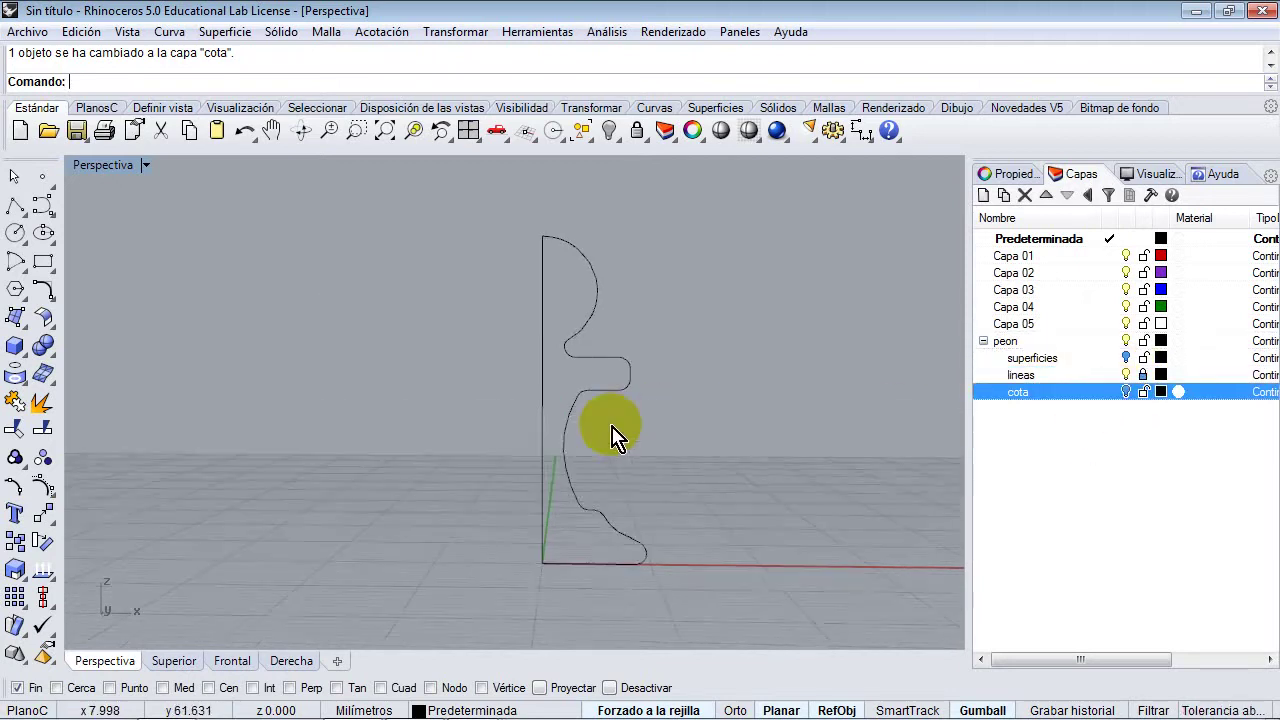
Maximize the Frontal view and frame the pawn profile in it.
{"action": "double_click", "coordinate": [118, 172]}
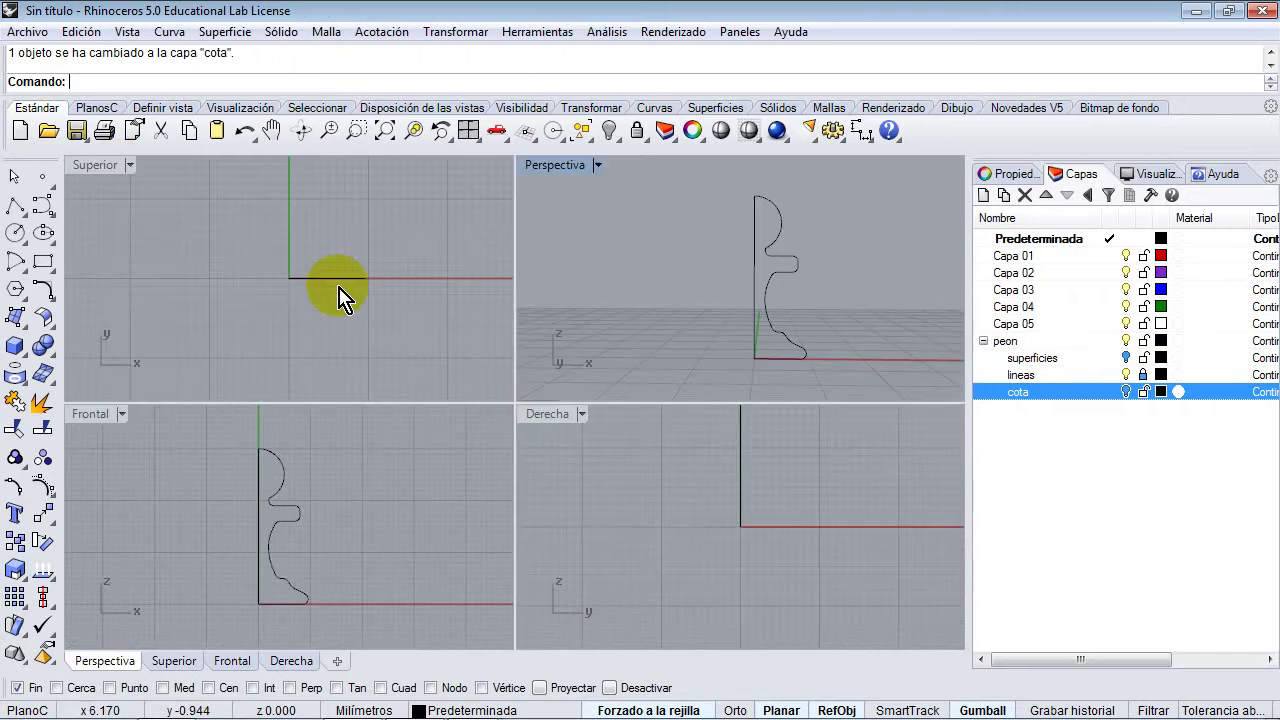
{"action": "left_click", "coordinate": [392, 486]}
{"action": "double_click", "coordinate": [114, 414]}
{"action": "scroll", "coordinate": [571, 394], "scroll_direction": "up", "scroll_amount": 5}
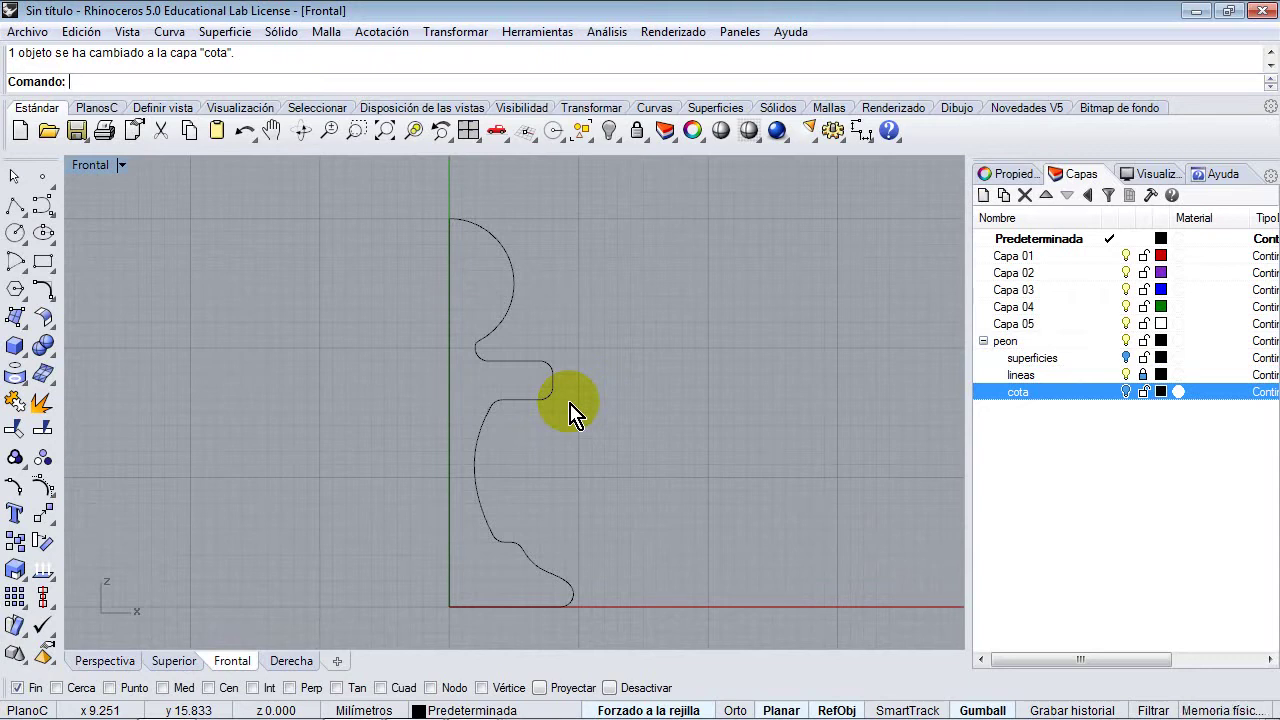
{"action": "right_click_drag", "start_coordinate": [536, 367], "coordinate": [537, 390]}
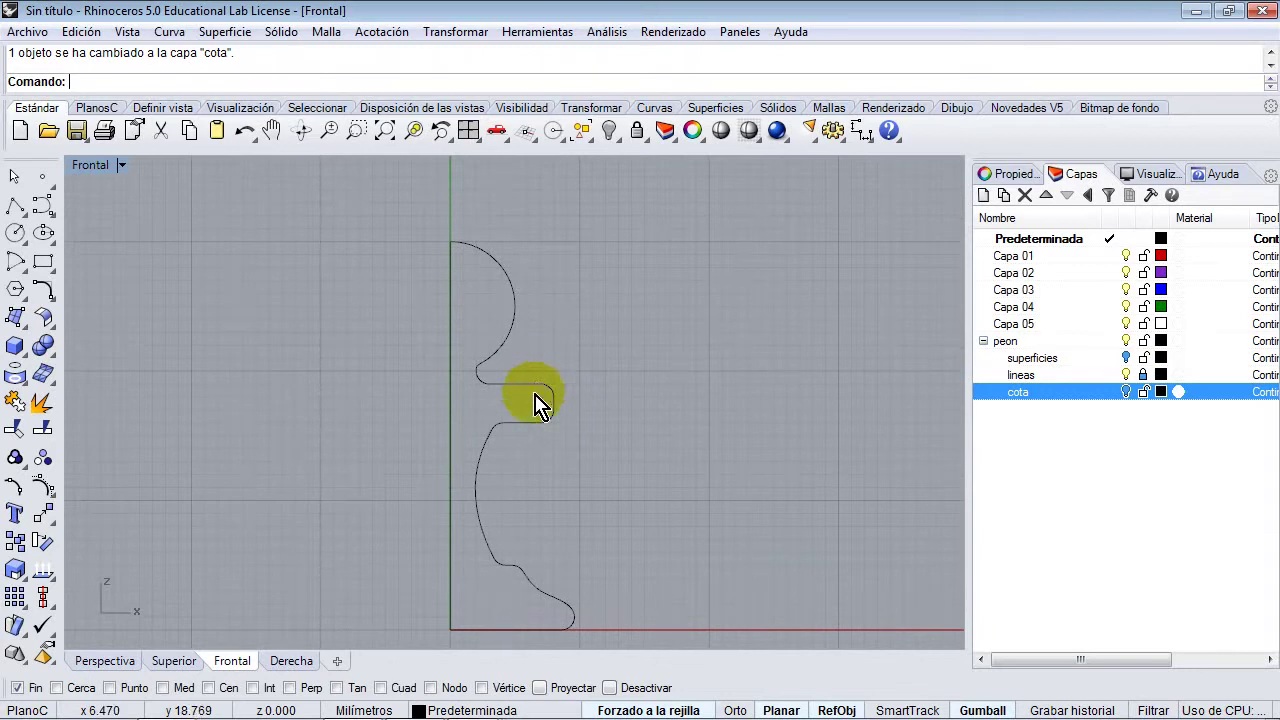
Consult the bishop photo in Chrome, return to Rhino and draw a 10 mm circle by diameter from (0, 40) to the pawn's top at (0, 30).
{"action": "left_click", "coordinate": [414, 705]}
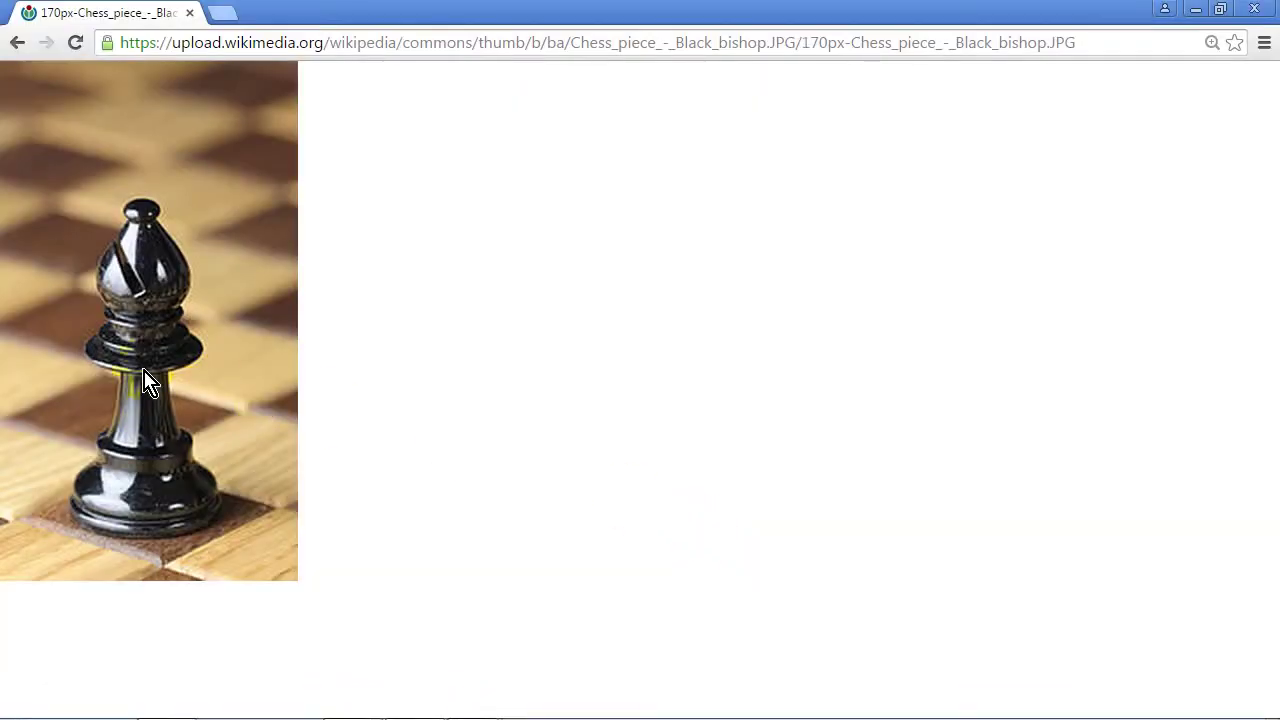
{"action": "left_click", "coordinate": [1197, 10]}
{"action": "scroll", "coordinate": [590, 510], "scroll_direction": "down", "scroll_amount": 5}
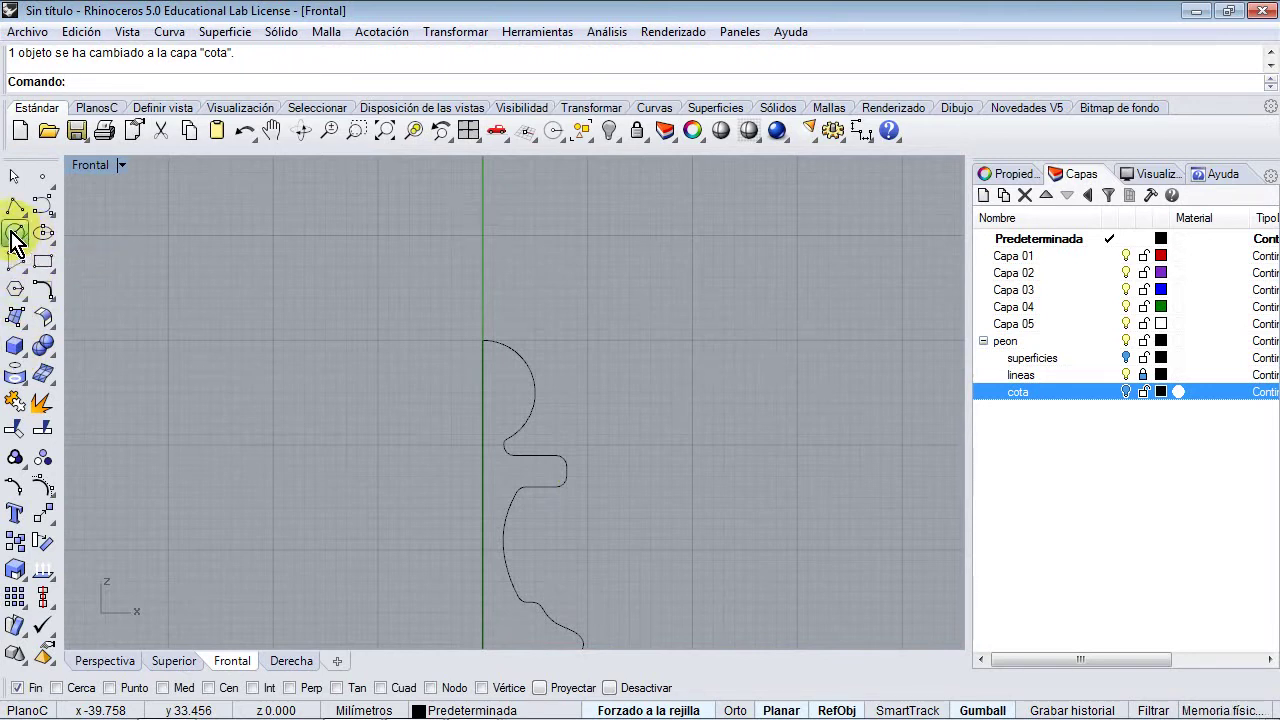
{"action": "left_click", "coordinate": [15, 235]}
{"action": "left_click", "coordinate": [67, 240]}
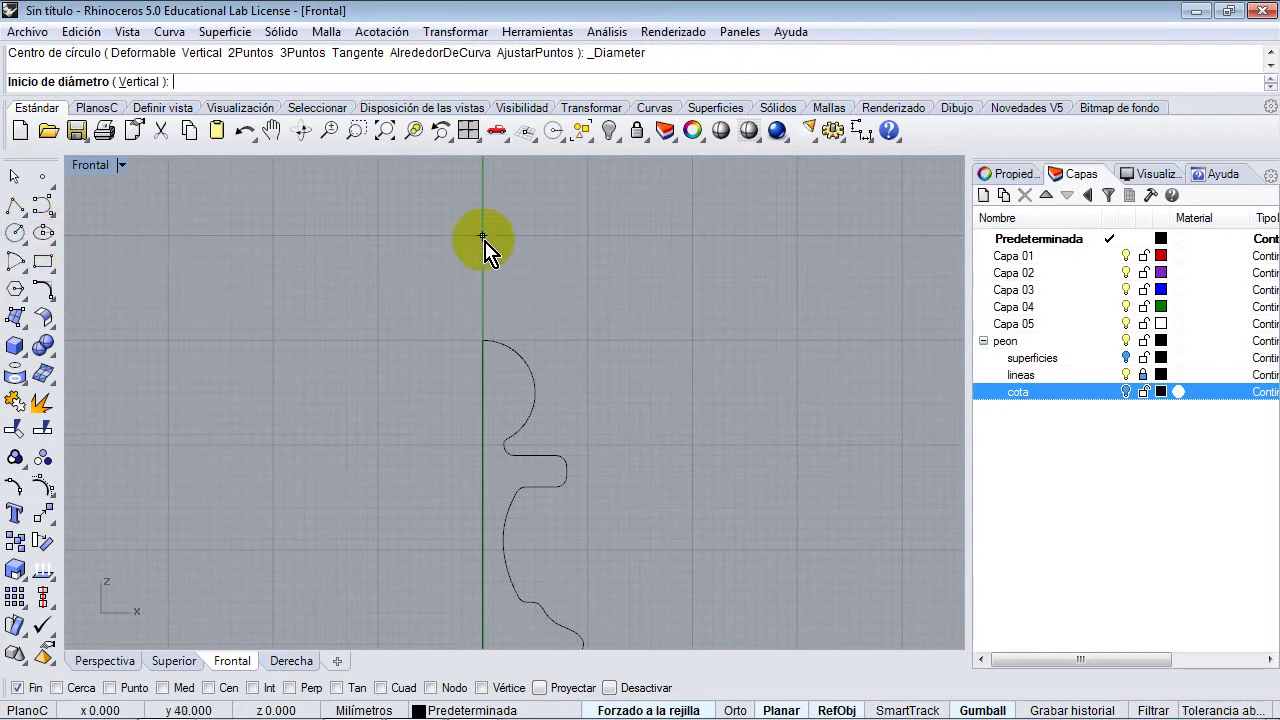
{"action": "left_click", "coordinate": [483, 237]}
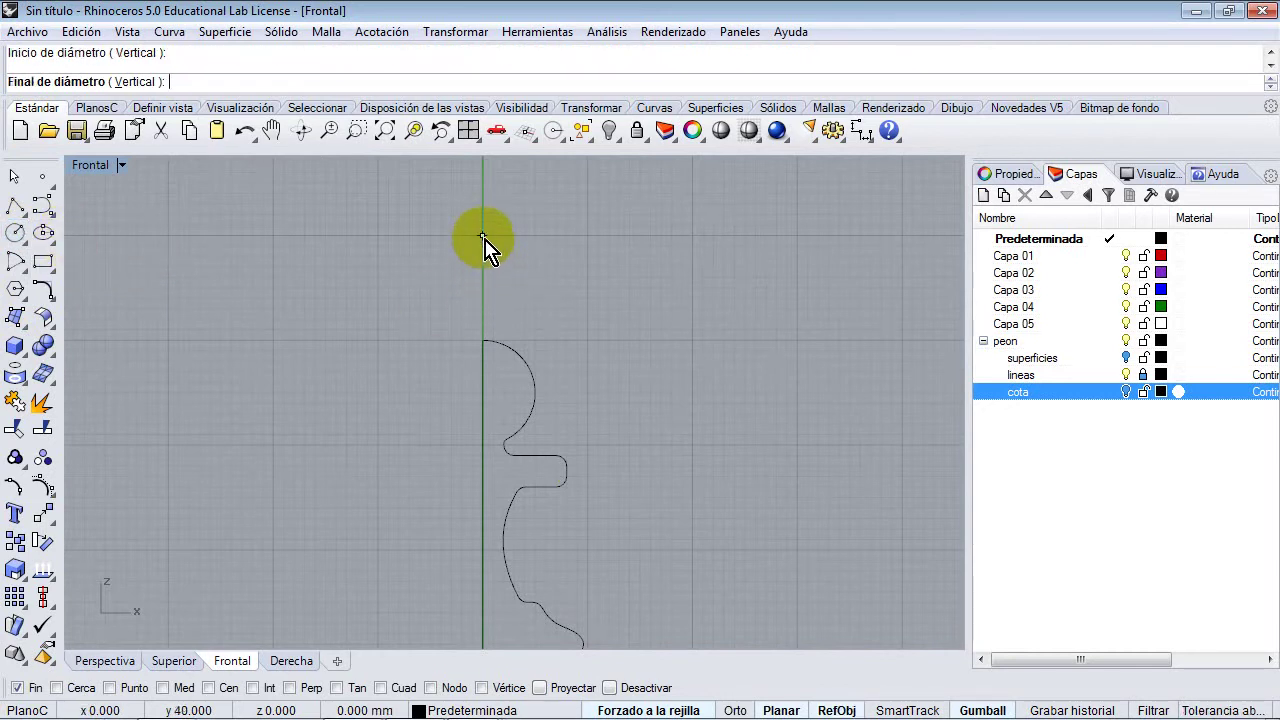
{"action": "left_click", "coordinate": [483, 341]}
{"action": "right_click_drag", "start_coordinate": [529, 406], "coordinate": [525, 356]}
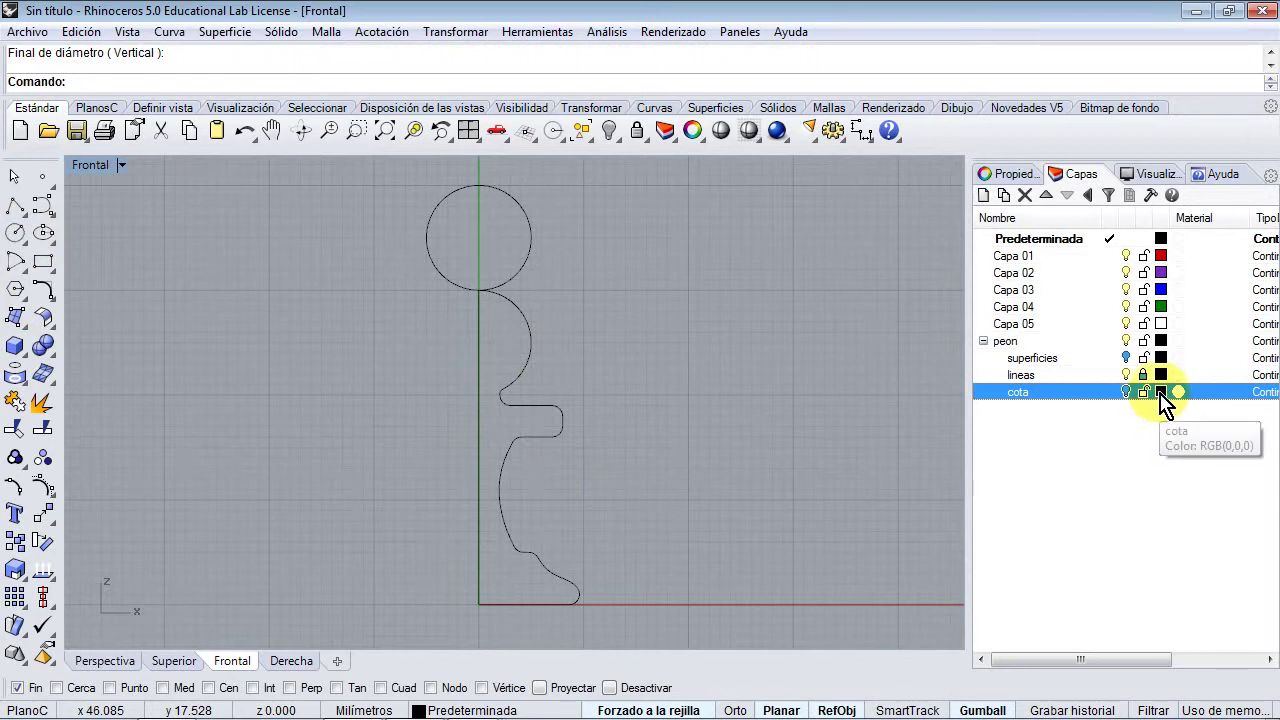
Set the lineas layer's colour to a mid grey, RGB 138, 138, 138.
{"action": "left_click", "coordinate": [1160, 374]}
{"action": "left_click", "coordinate": [1016, 470]}
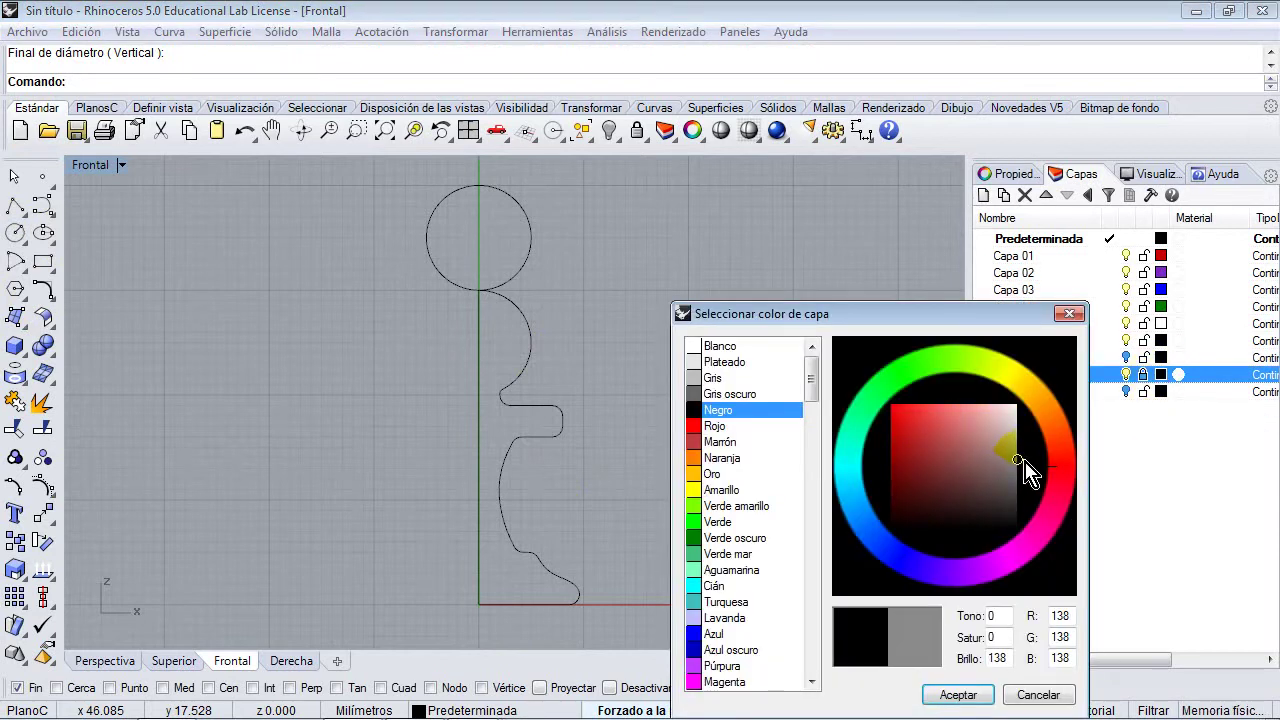
{"action": "left_click", "coordinate": [975, 696]}
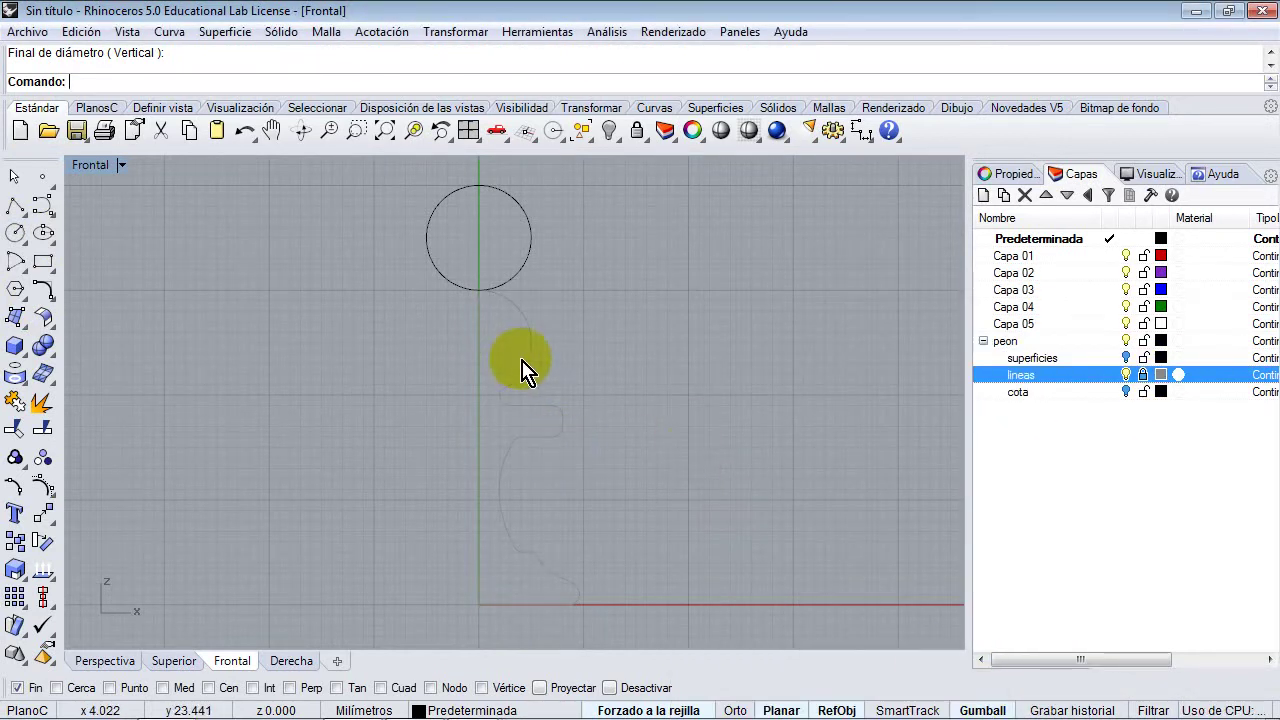
Change the lineas layer's colour to a darker grey, leaving the circle deselected.
{"action": "left_click", "coordinate": [1160, 374]}
{"action": "left_click_drag", "start_coordinate": [1017, 460], "coordinate": [1017, 487]}
{"action": "left_click", "coordinate": [958, 694]}
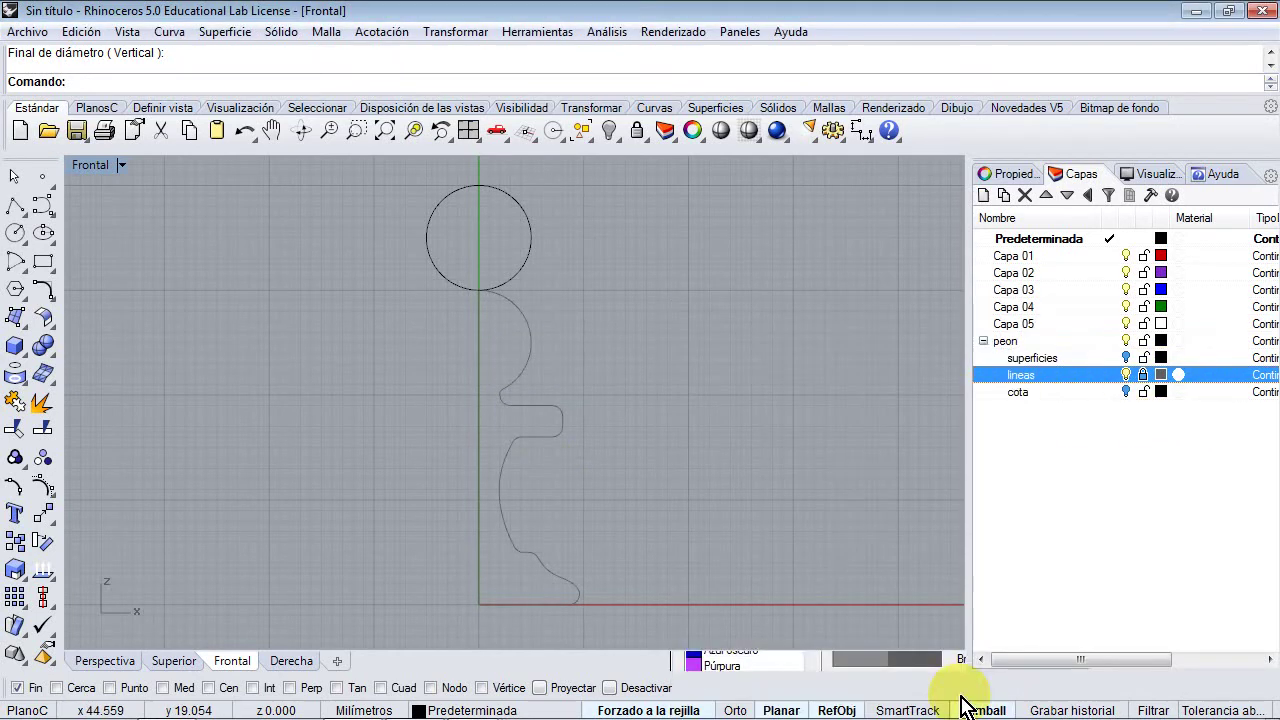
{"action": "left_click", "coordinate": [513, 290]}
{"action": "key", "text": "Escape"}
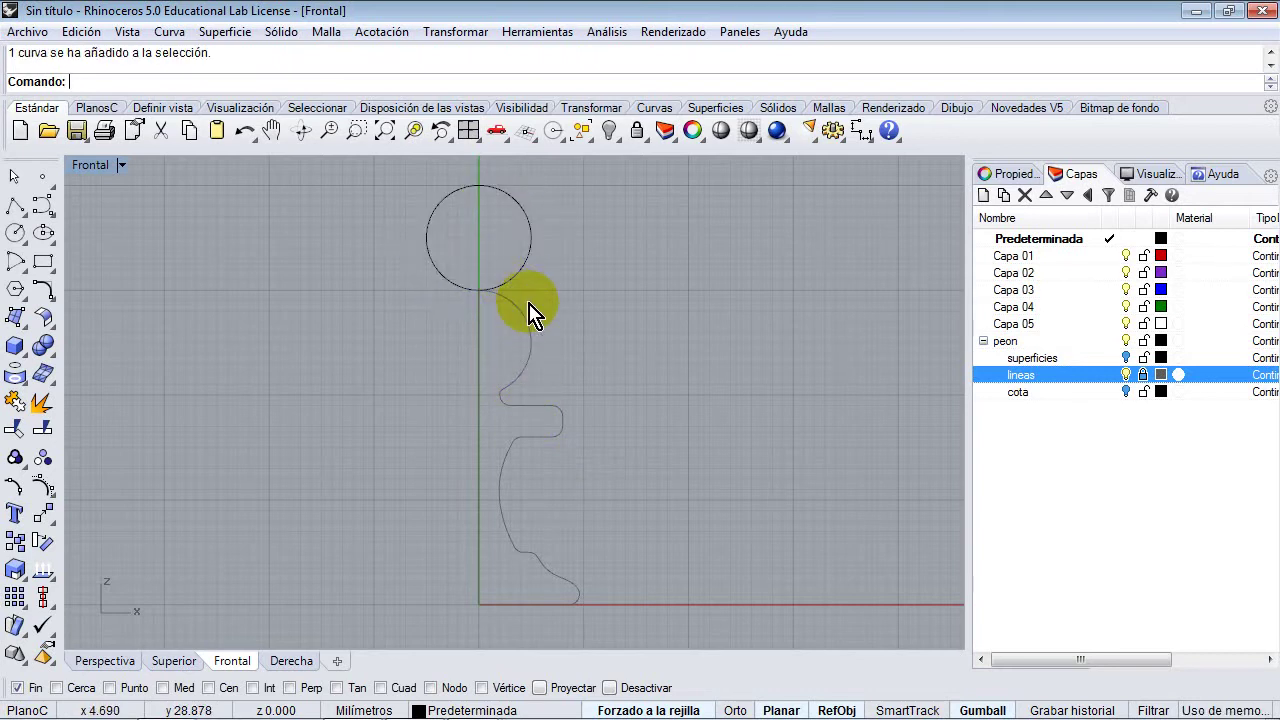
{"action": "right_click_drag", "start_coordinate": [545, 315], "coordinate": [563, 318]}
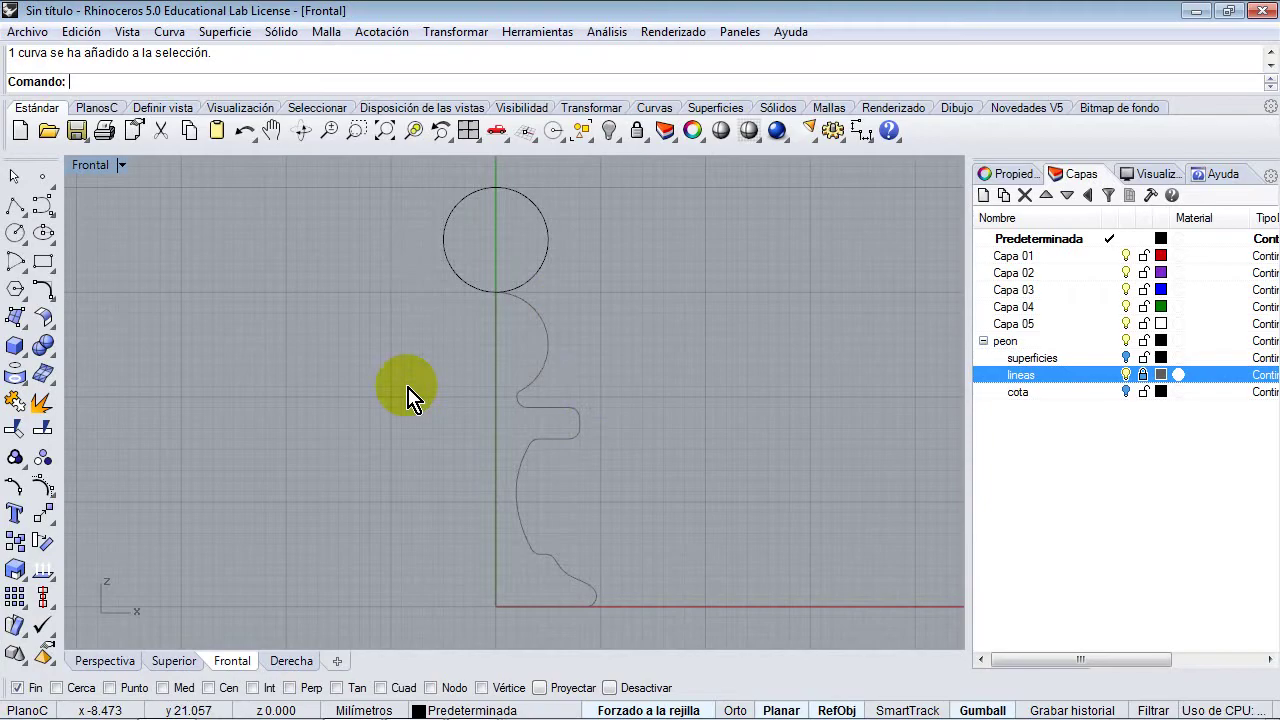
Consult the bishop photo in Chrome, return to Rhino and draw a 10 by 2 mm rectangle centred directly under the circle, from (-5, 30) to (5, 28).
{"action": "key", "text": "alt+Tab"}
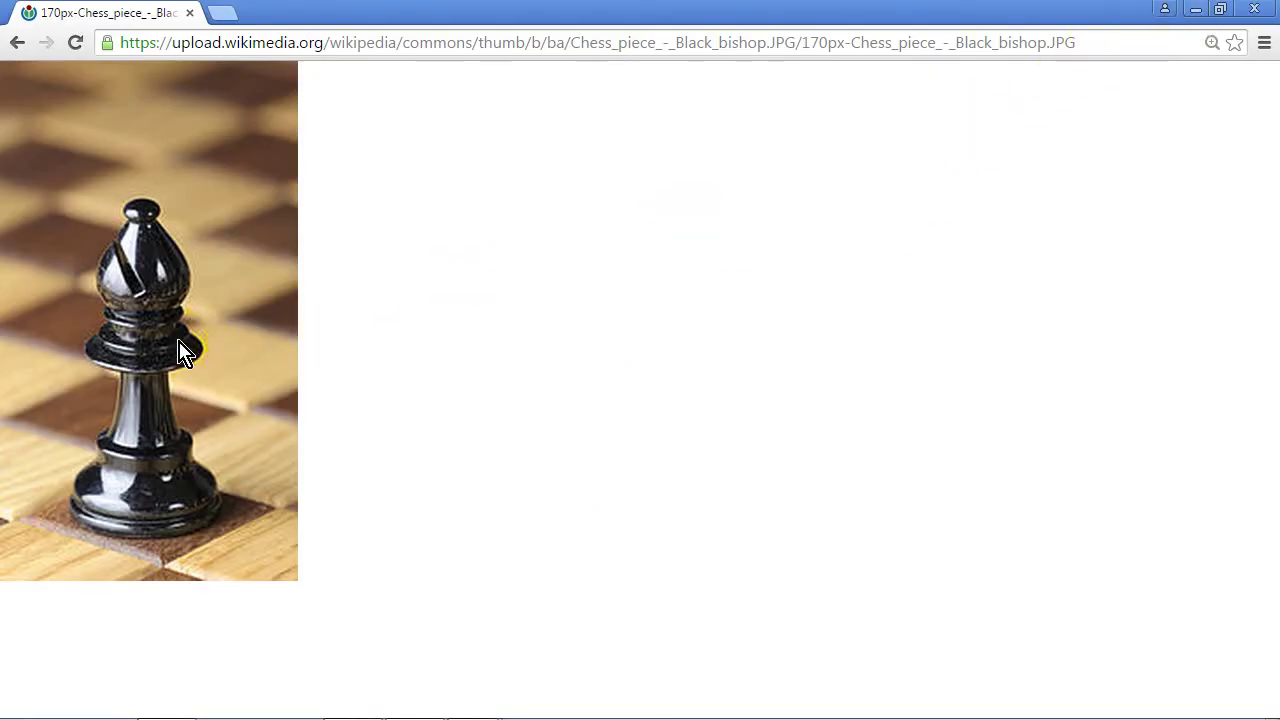
{"action": "left_click", "coordinate": [1195, 9]}
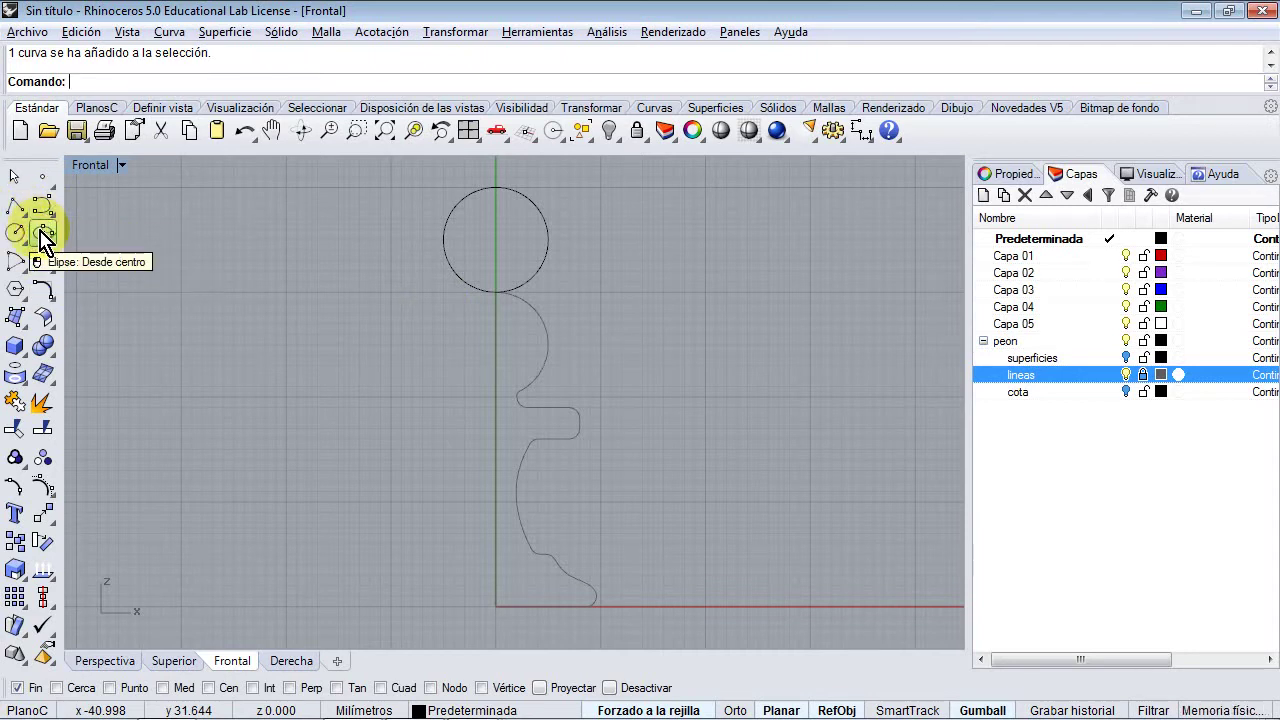
{"action": "left_click", "coordinate": [41, 266]}
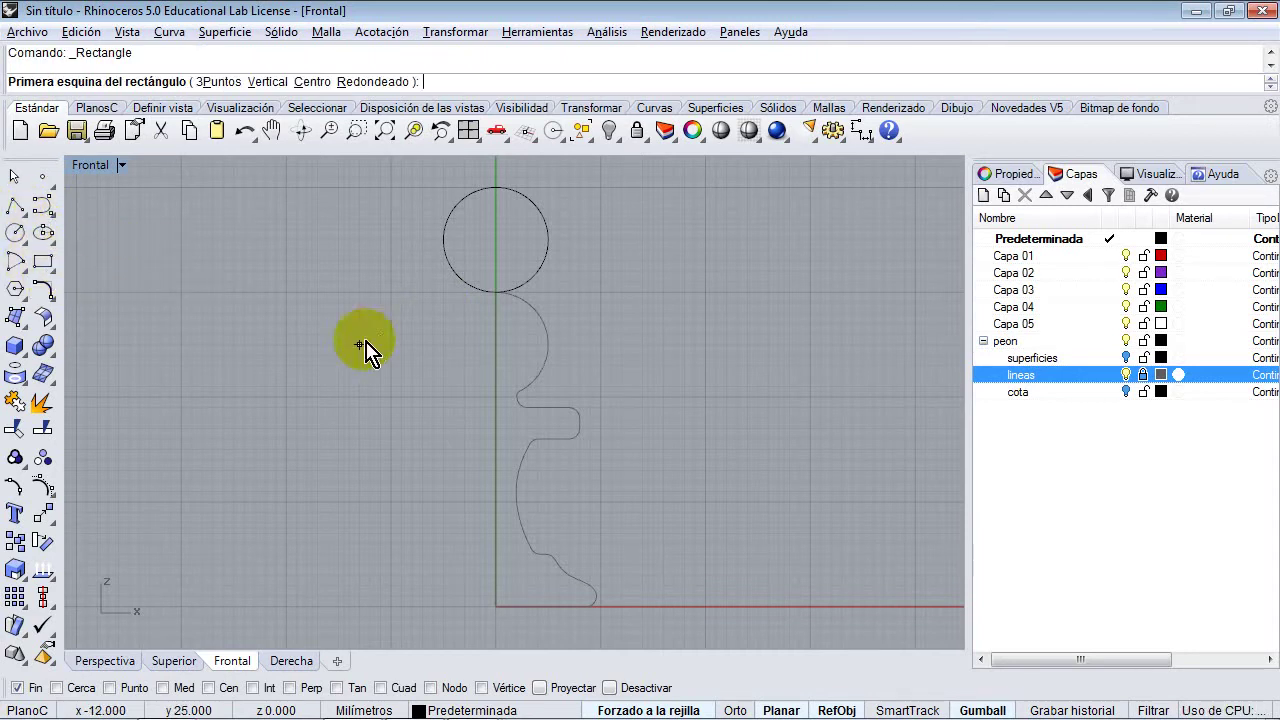
{"action": "left_click", "coordinate": [443, 293]}
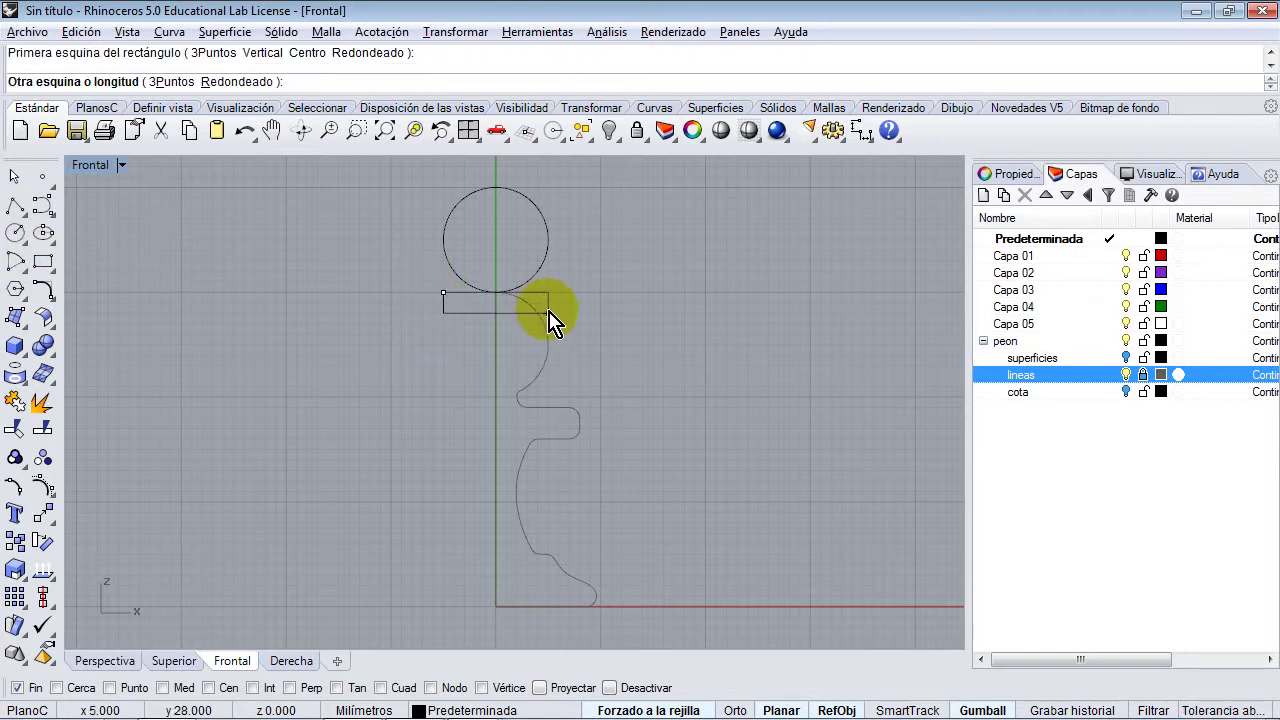
{"action": "left_click", "coordinate": [548, 313]}
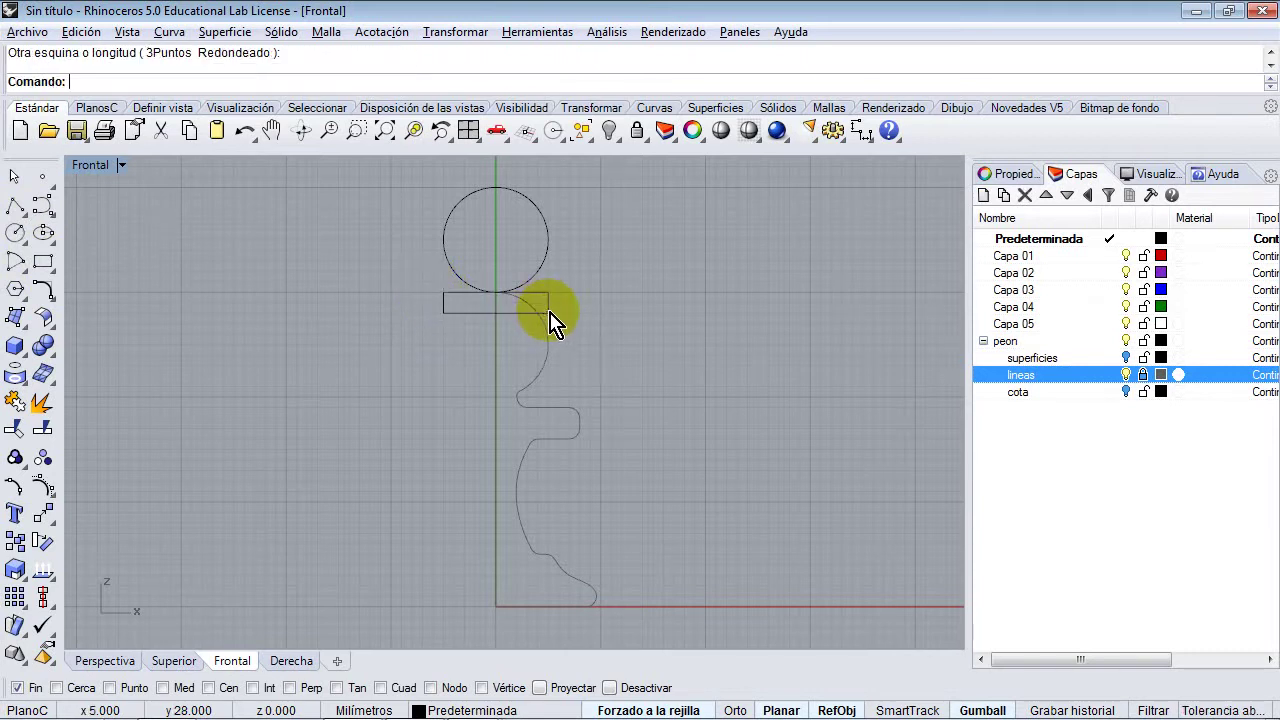
Draw a 14 by 2 mm rectangle directly beneath the first one, from (-7, 28) to (7, 26).
{"action": "key", "text": "Return"}
{"action": "left_click", "coordinate": [422, 314]}
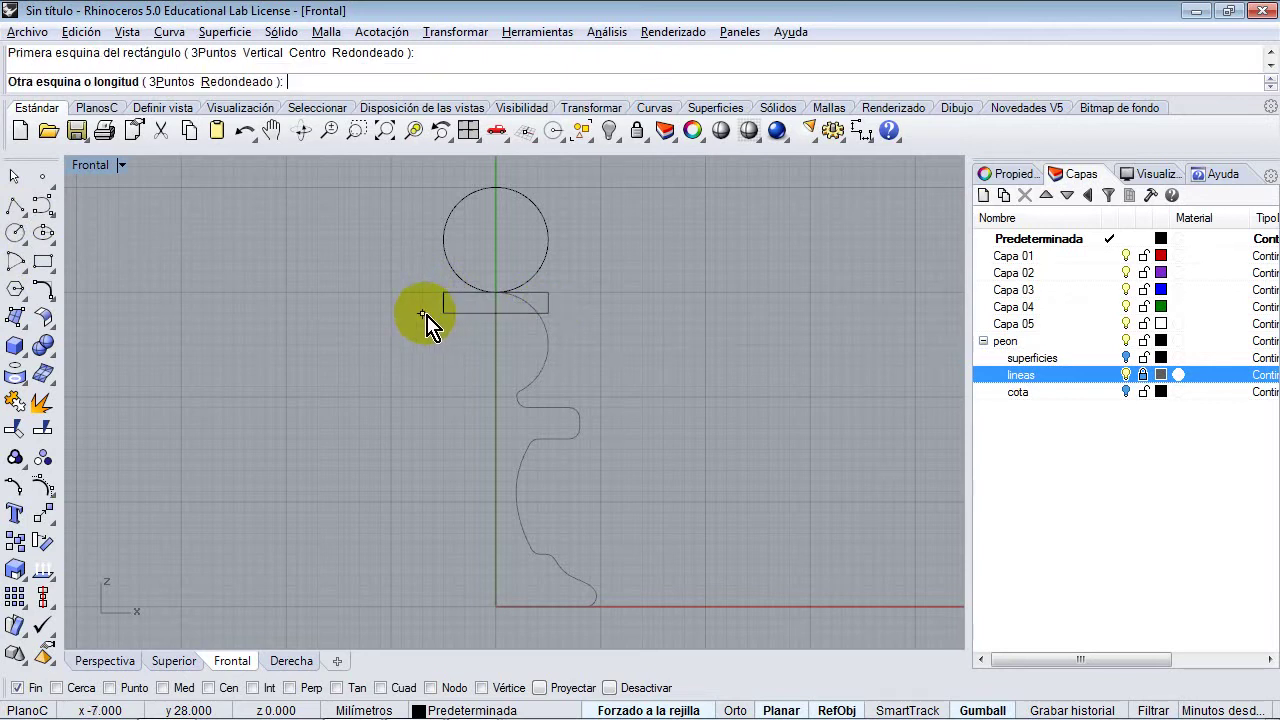
{"action": "left_click", "coordinate": [568, 334]}
Draw a third rectangle, 16 by 2 mm, beneath the other two from (-8, 26) to (8, 24).
{"action": "key", "text": "Return"}
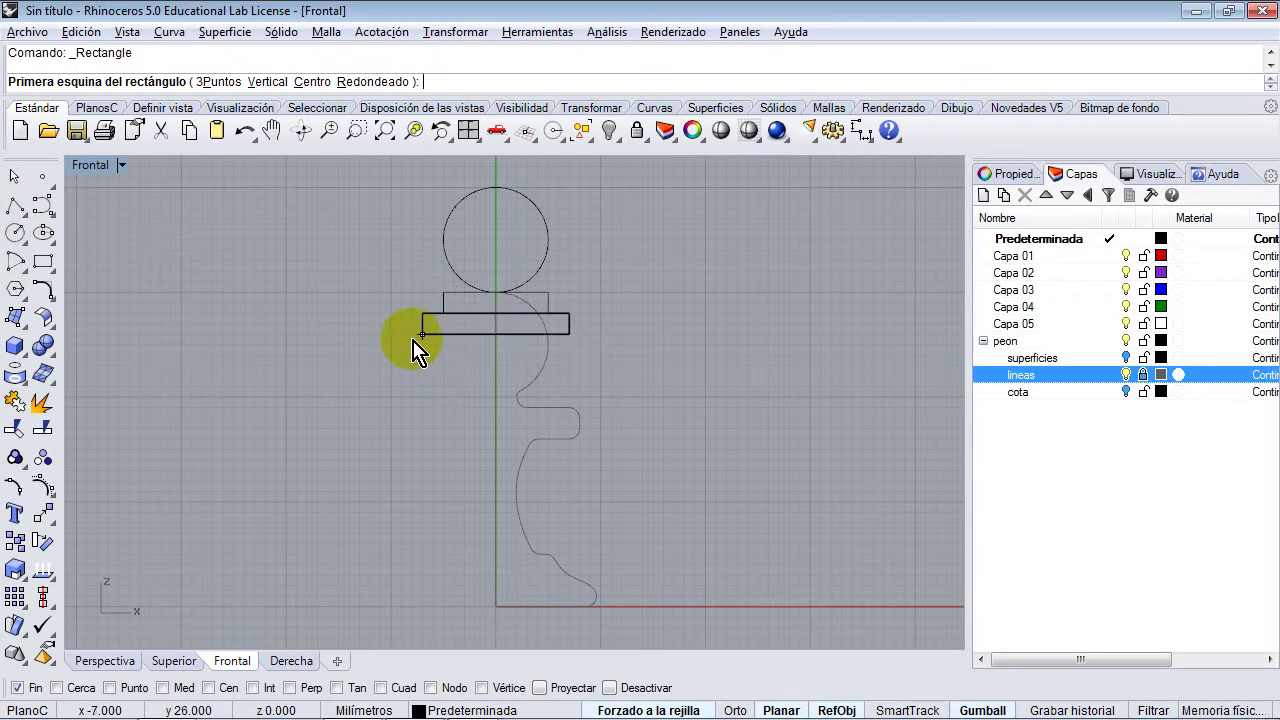
{"action": "scroll", "coordinate": [414, 347], "scroll_direction": "up", "scroll_amount": 3}
{"action": "left_click", "coordinate": [410, 338]}
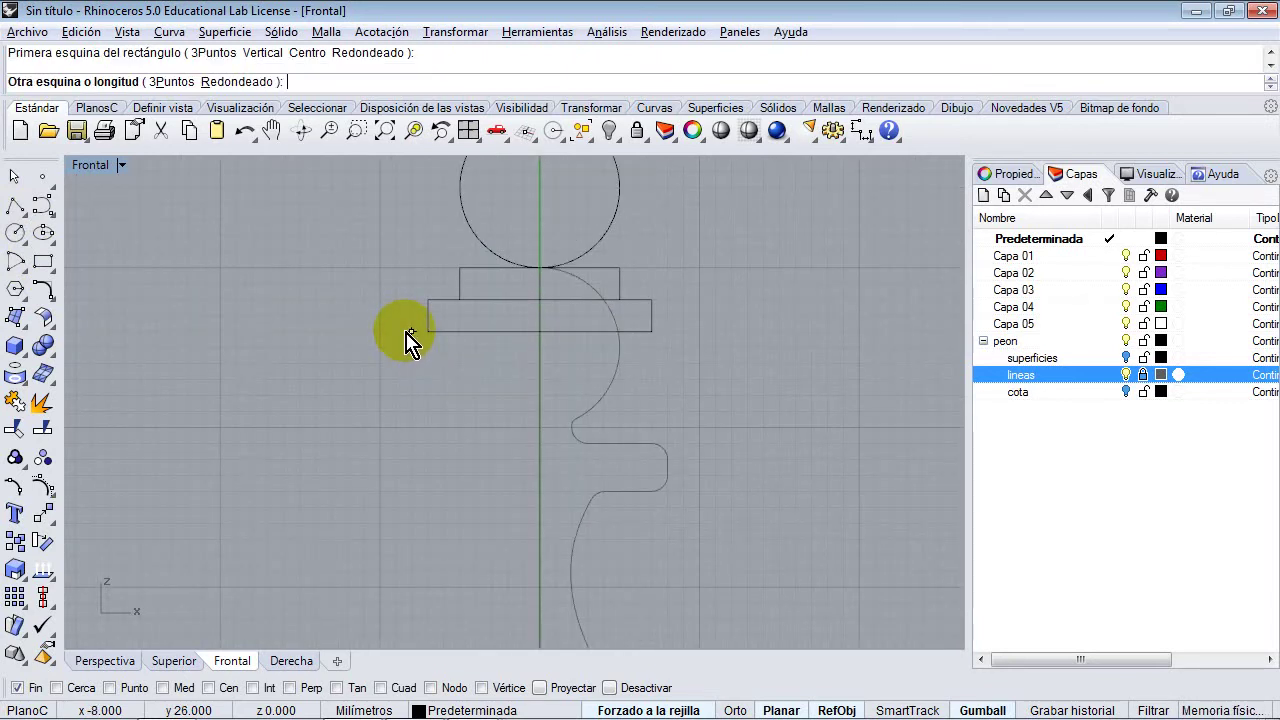
{"action": "left_click", "coordinate": [667, 364]}
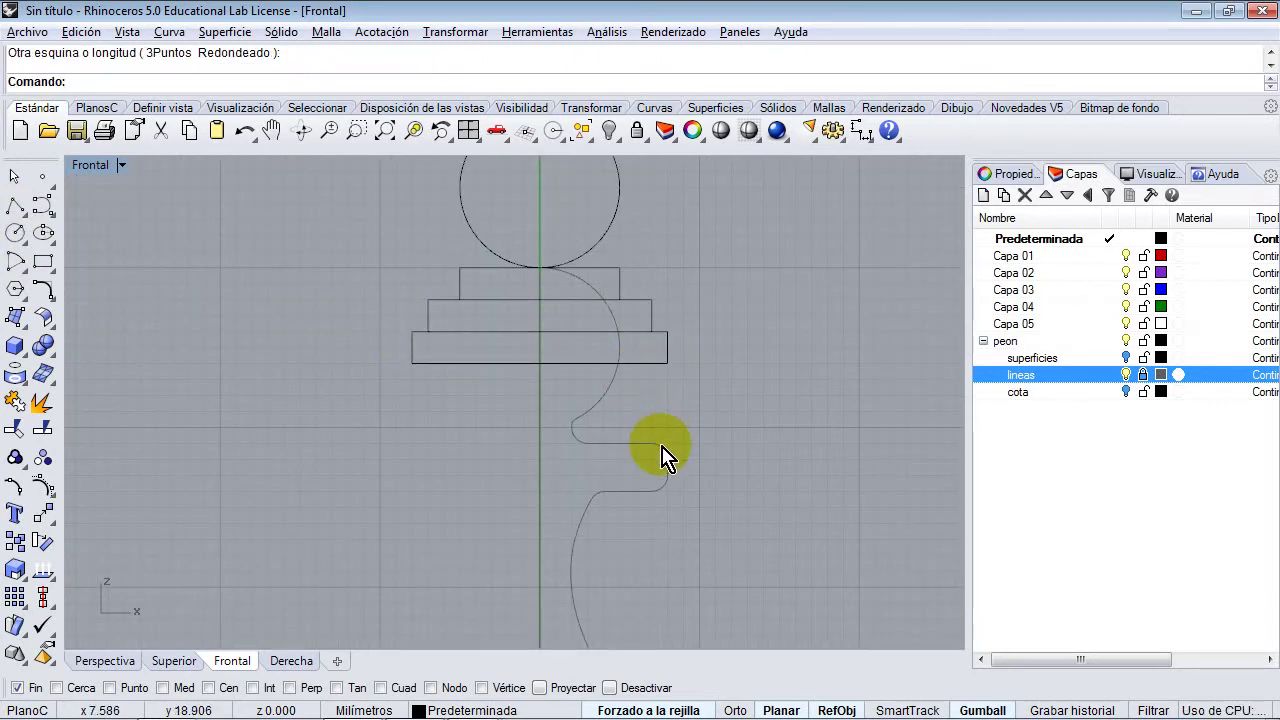
Consult the bishop photo in Chrome, return to Rhino and draw an interpolated stem curve from (6, 25) through about (3.2, 15.5) to about (5, 5).
{"action": "key", "text": "alt+Tab"}
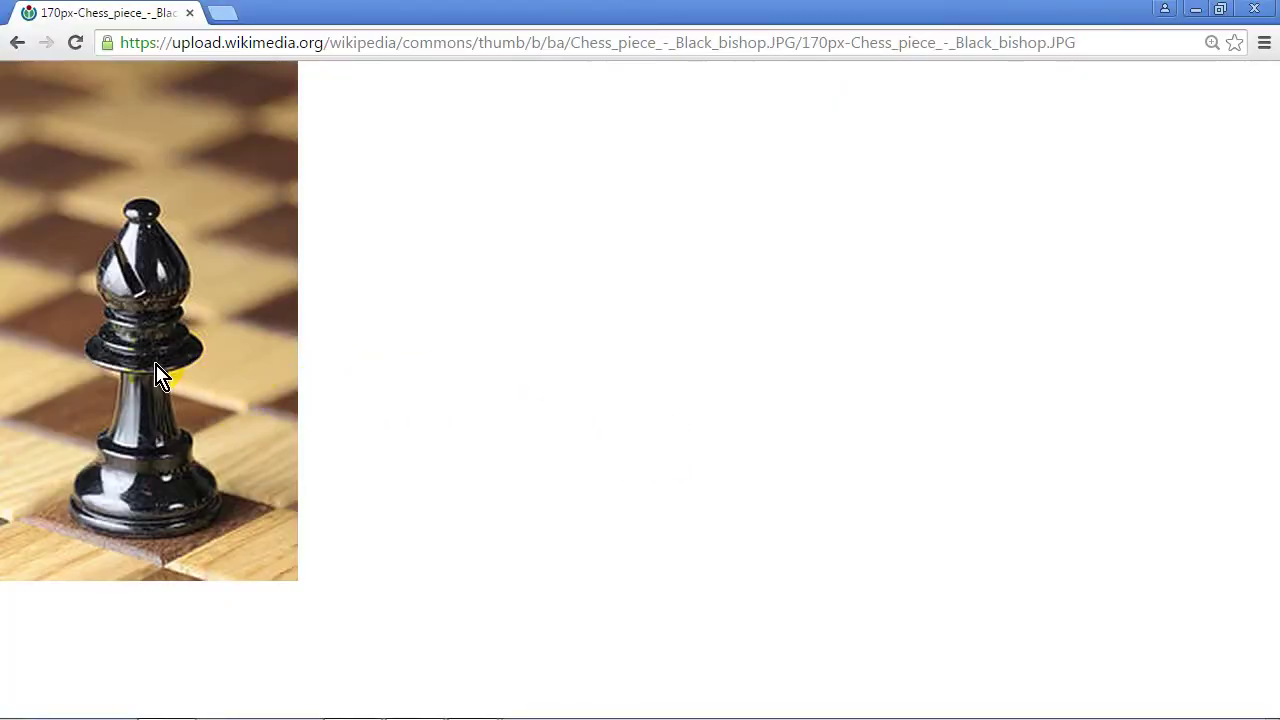
{"action": "key", "text": "alt+Tab"}
{"action": "scroll", "coordinate": [709, 363], "scroll_direction": "down", "scroll_amount": 3}
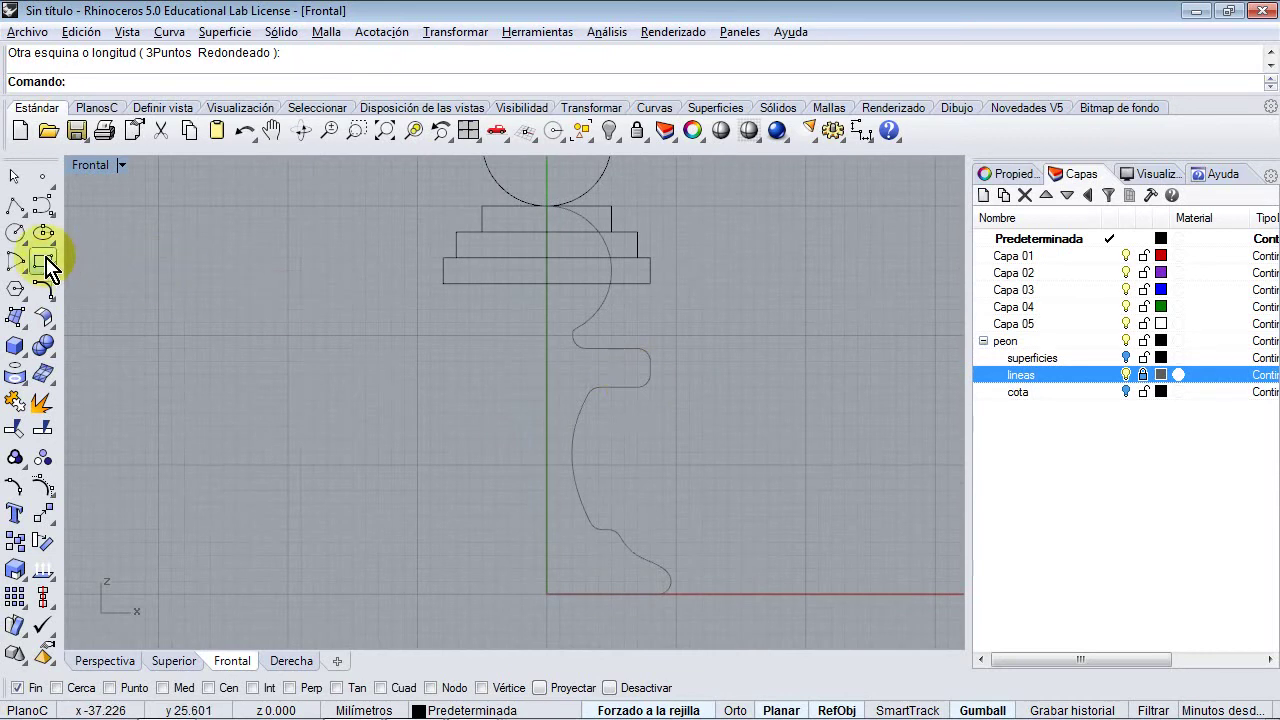
{"action": "left_click", "coordinate": [43, 205]}
{"action": "left_click", "coordinate": [102, 216]}
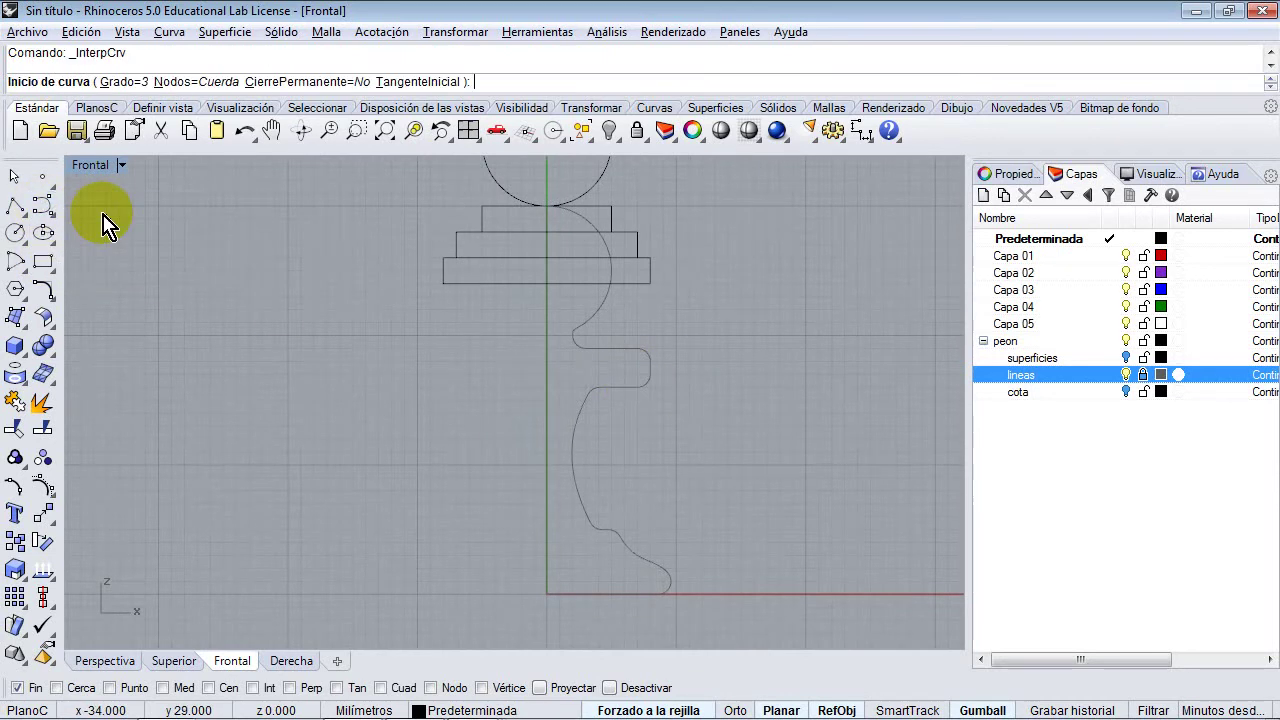
{"action": "left_click", "coordinate": [624, 271]}
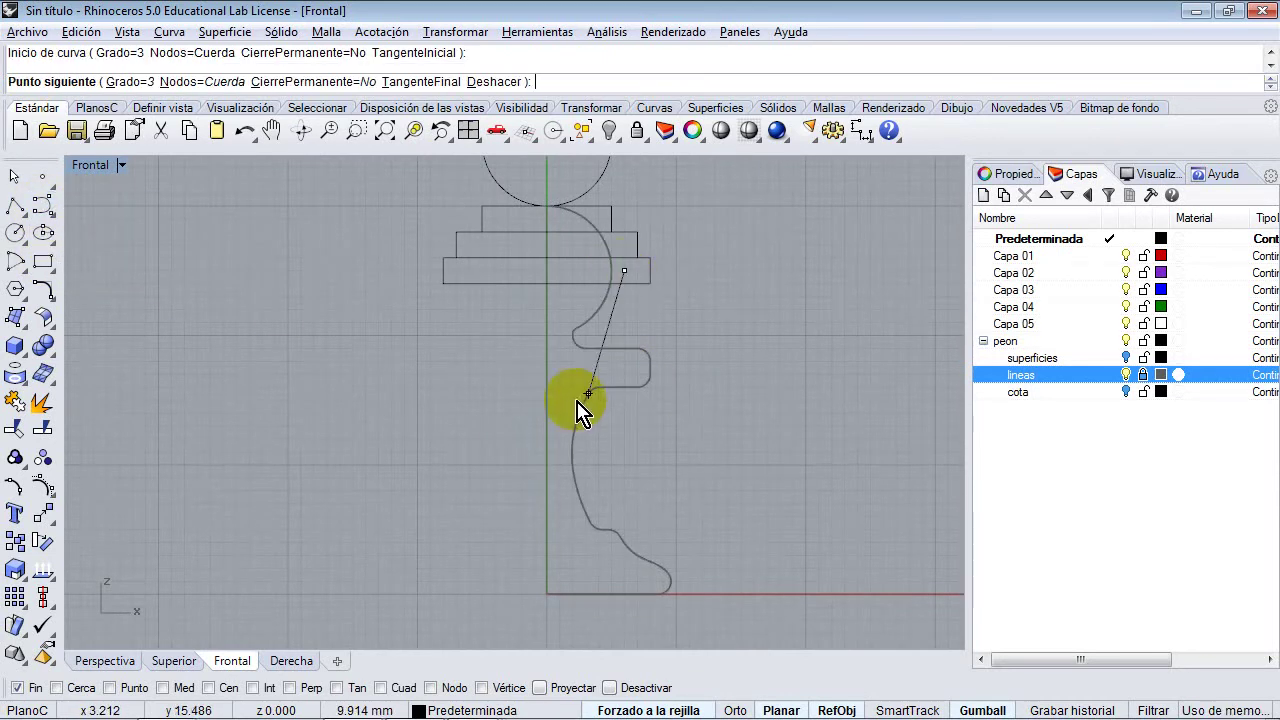
{"action": "left_click", "coordinate": [588, 393]}
{"action": "left_click", "coordinate": [609, 530]}
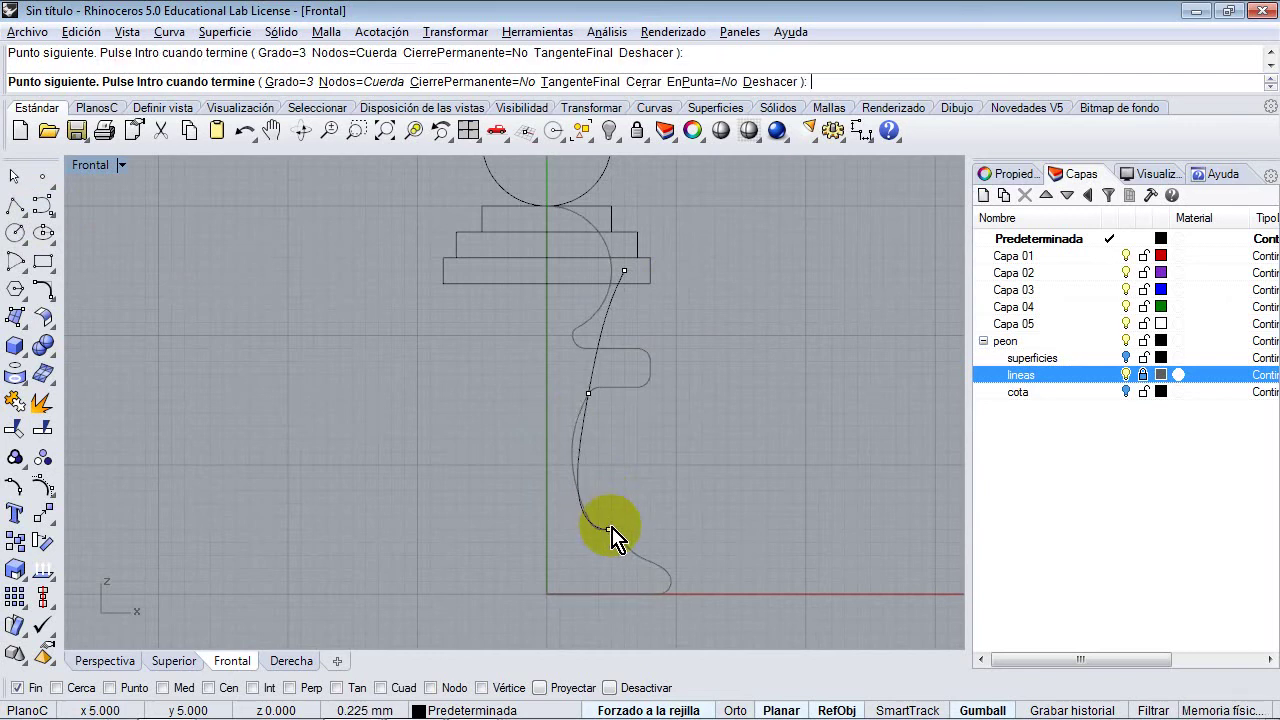
{"action": "key", "text": "Return"}
Draw an interpolated base curve with object snaps disabled, from (5, 8) through (7, 5) and (11, 3) to about (12, -2).
{"action": "right_click_drag", "start_coordinate": [653, 494], "coordinate": [603, 455]}
{"action": "right_click", "coordinate": [603, 455]}
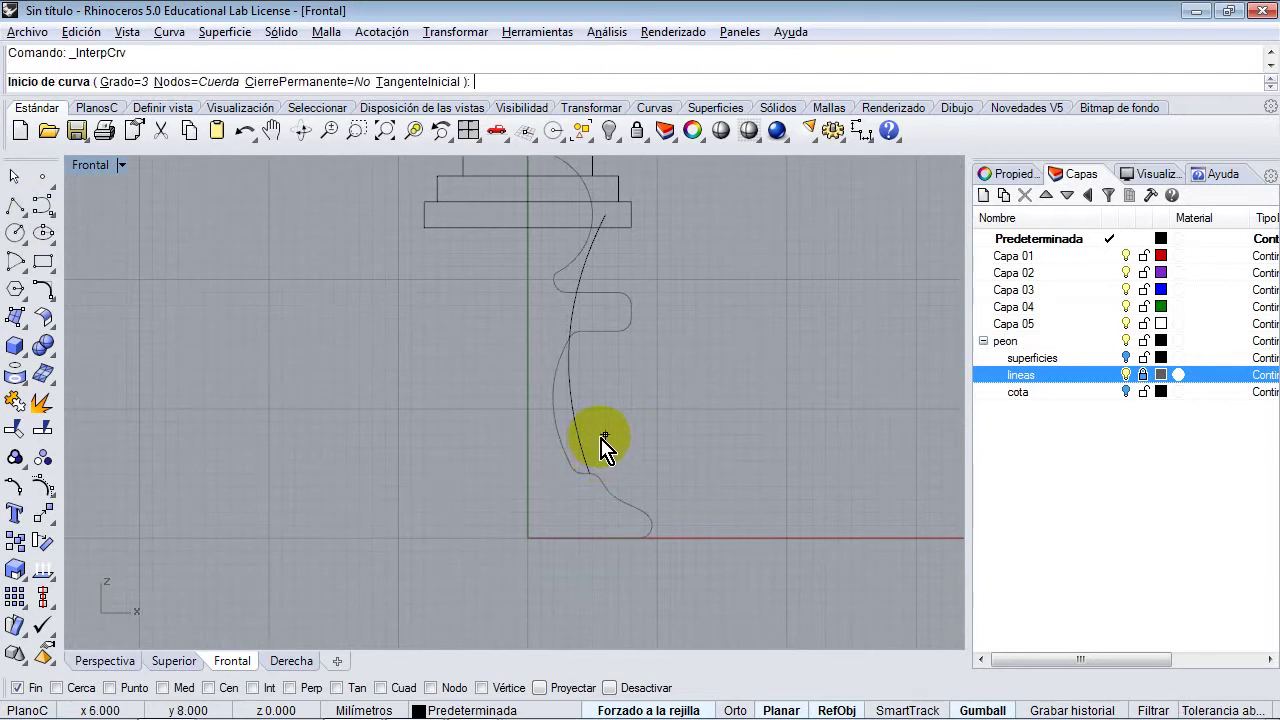
{"action": "left_click", "coordinate": [592, 436]}
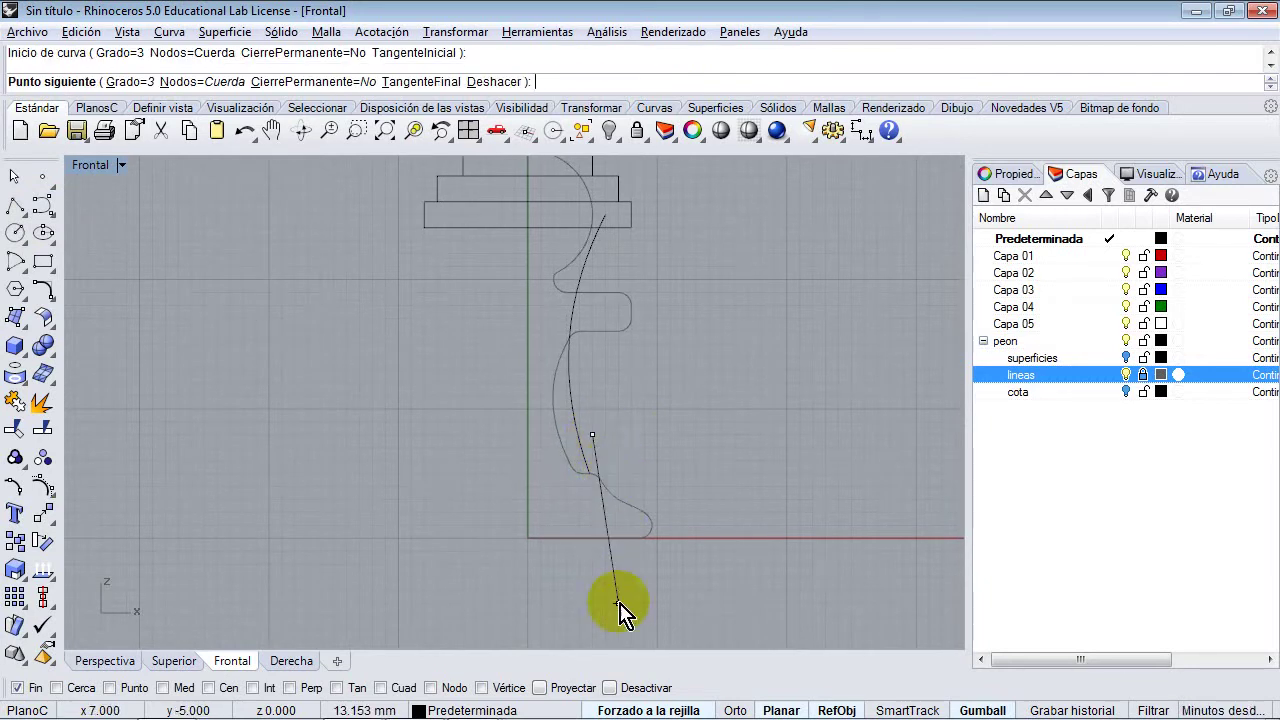
{"action": "left_click", "coordinate": [610, 689]}
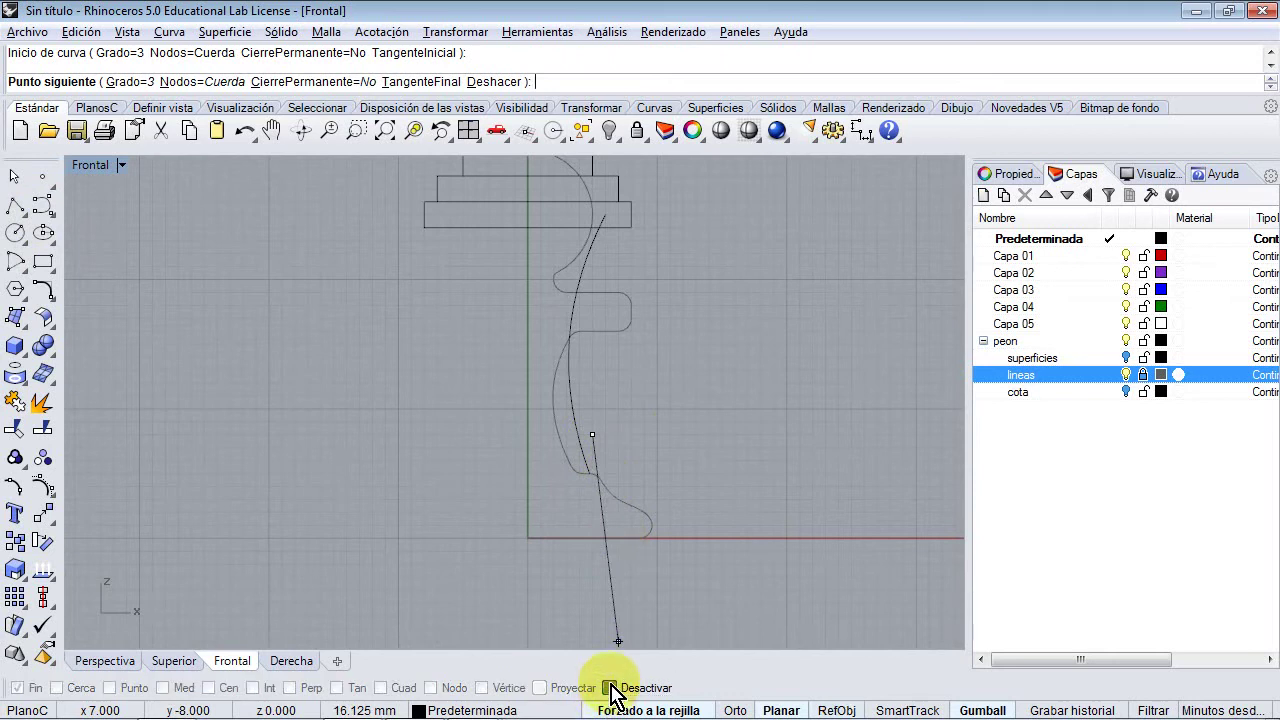
{"action": "left_click", "coordinate": [618, 474]}
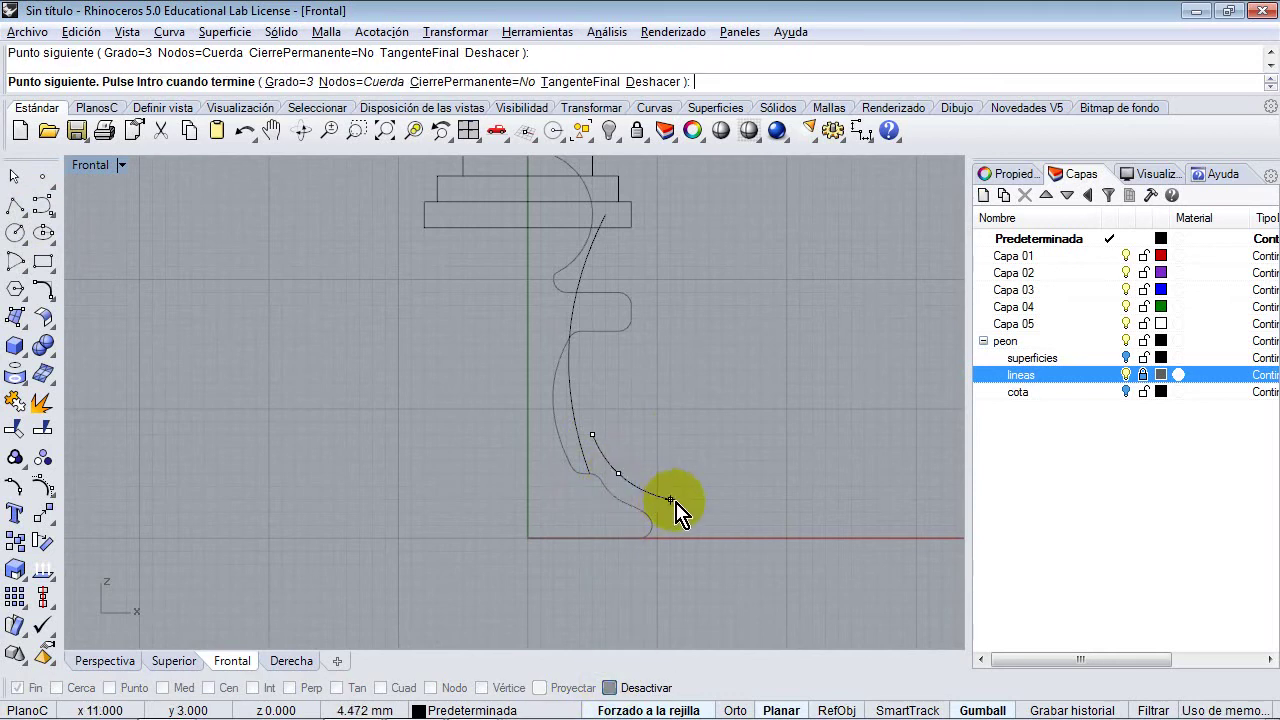
{"action": "left_click", "coordinate": [670, 499]}
{"action": "right_click", "coordinate": [688, 560]}
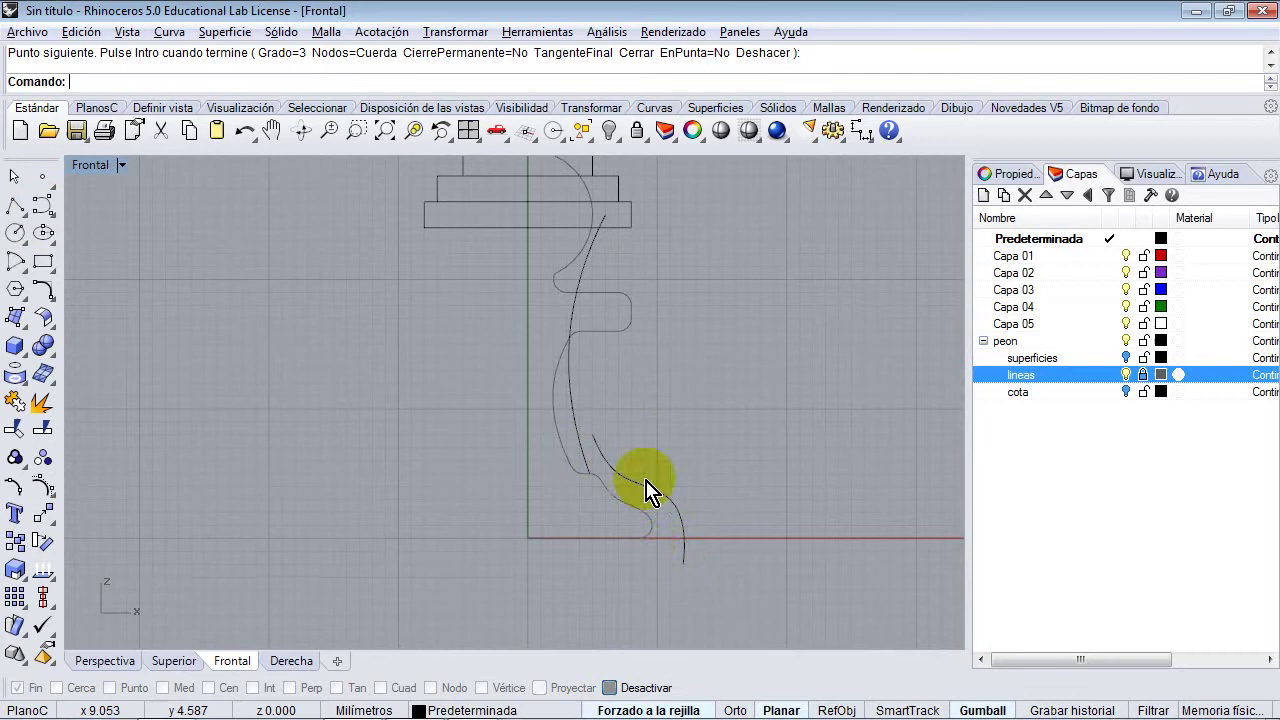
Draw two horizontal lines, one across the stem's lower end from (2, 6) to (8, 6) and one along the ground from the origin to (15, 0).
{"action": "right_click_drag", "start_coordinate": [668, 440], "coordinate": [674, 511]}
{"action": "scroll", "coordinate": [672, 456], "scroll_direction": "down", "scroll_amount": 2}
{"action": "right_click_drag", "start_coordinate": [672, 456], "coordinate": [620, 443]}
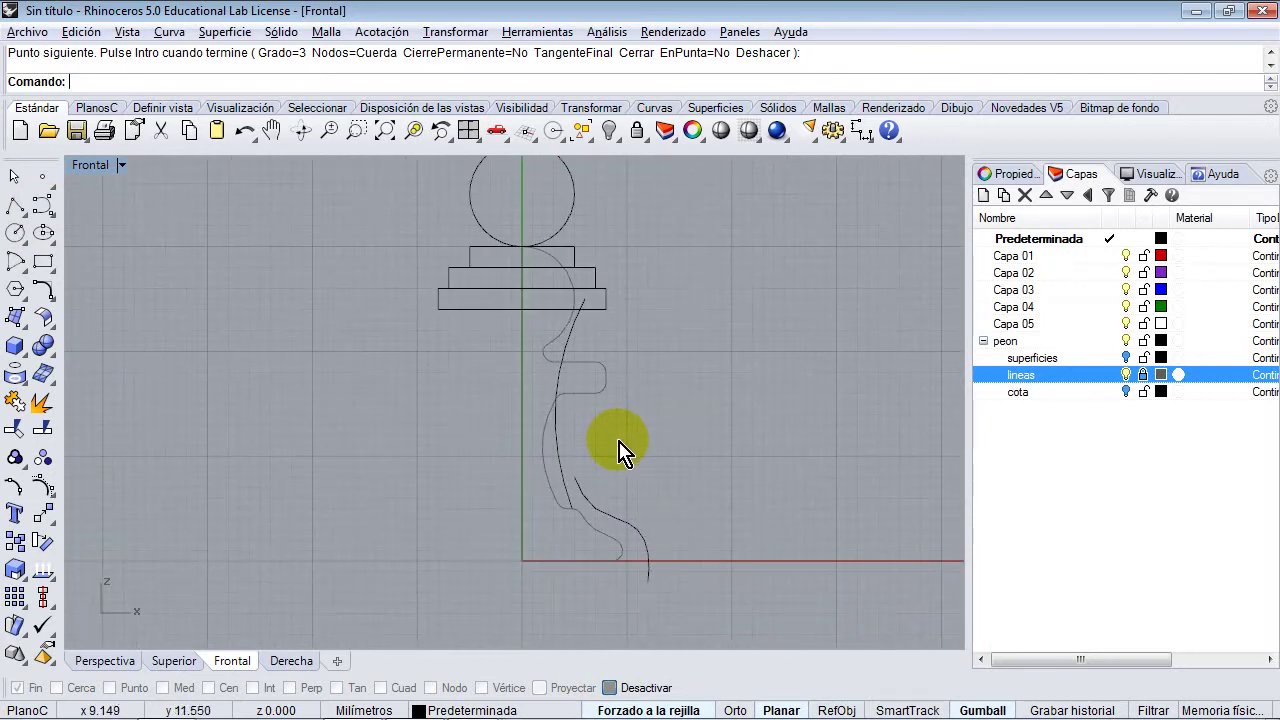
{"action": "left_click", "coordinate": [15, 205]}
{"action": "left_click", "coordinate": [543, 498]}
{"action": "left_click", "coordinate": [606, 498]}
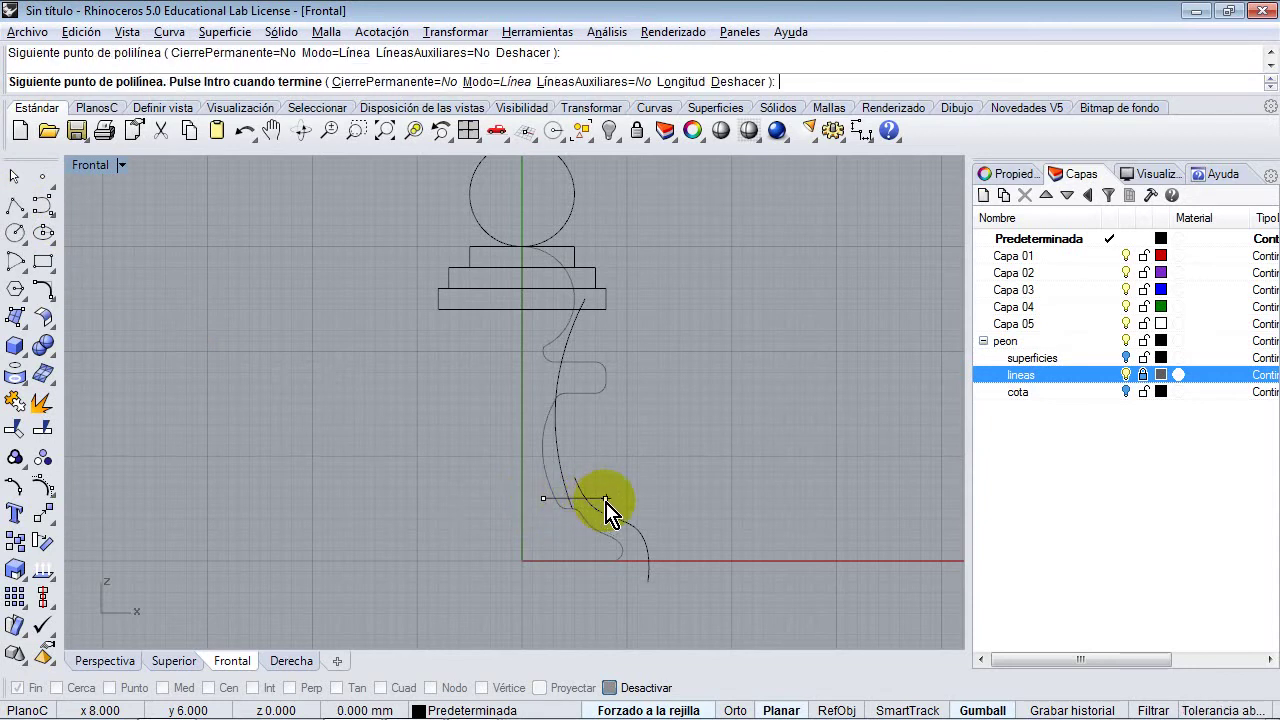
{"action": "key", "text": "Return"}
{"action": "key", "text": "Return"}
{"action": "left_click", "coordinate": [522, 562]}
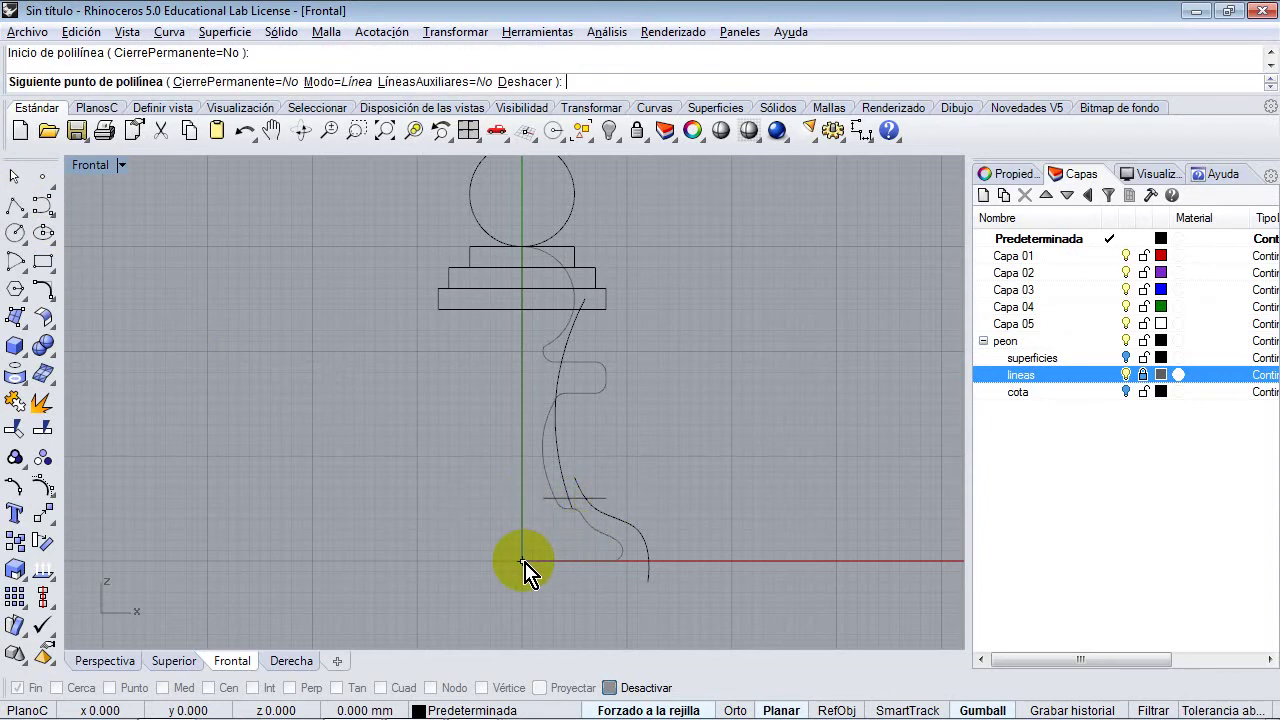
{"action": "left_click", "coordinate": [679, 562]}
{"action": "key", "text": "Return"}
{"action": "right_click_drag", "start_coordinate": [580, 428], "coordinate": [583, 470]}
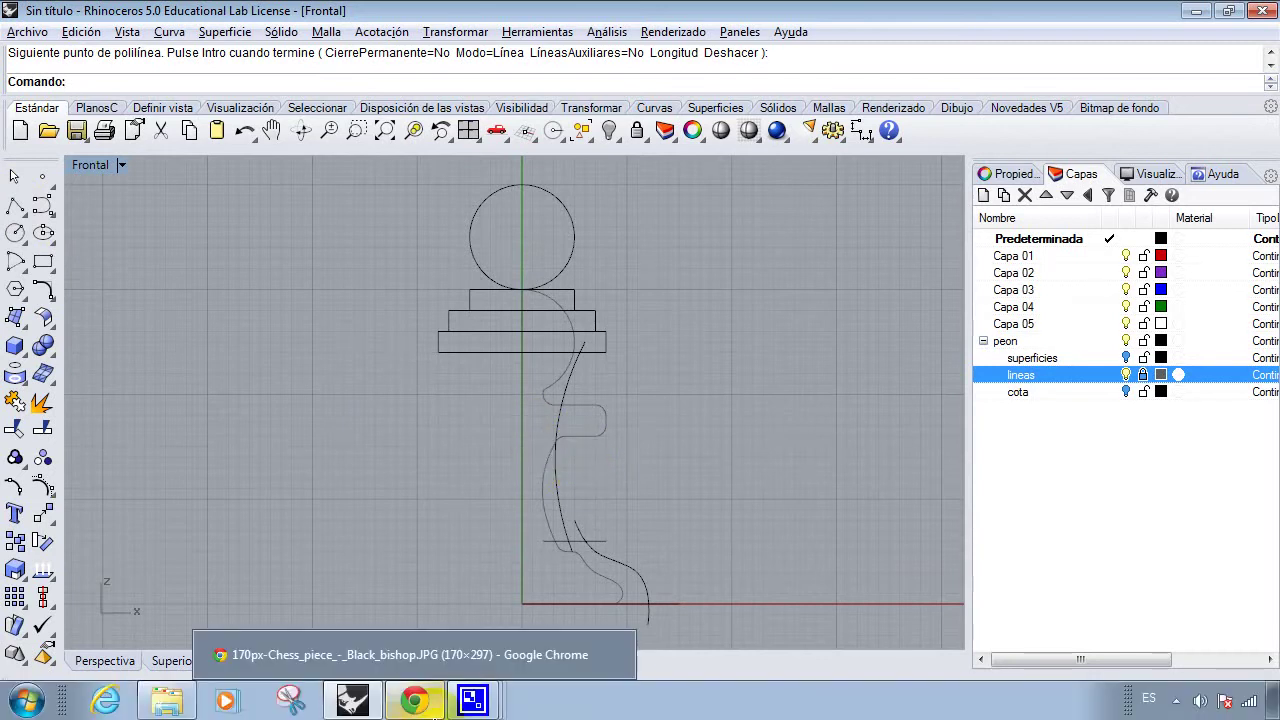
Check the bishop photo in Chrome, return to Rhino and draw a vertical axis line from the origin to the circle's top at (0, 40).
{"action": "left_click", "coordinate": [415, 710]}
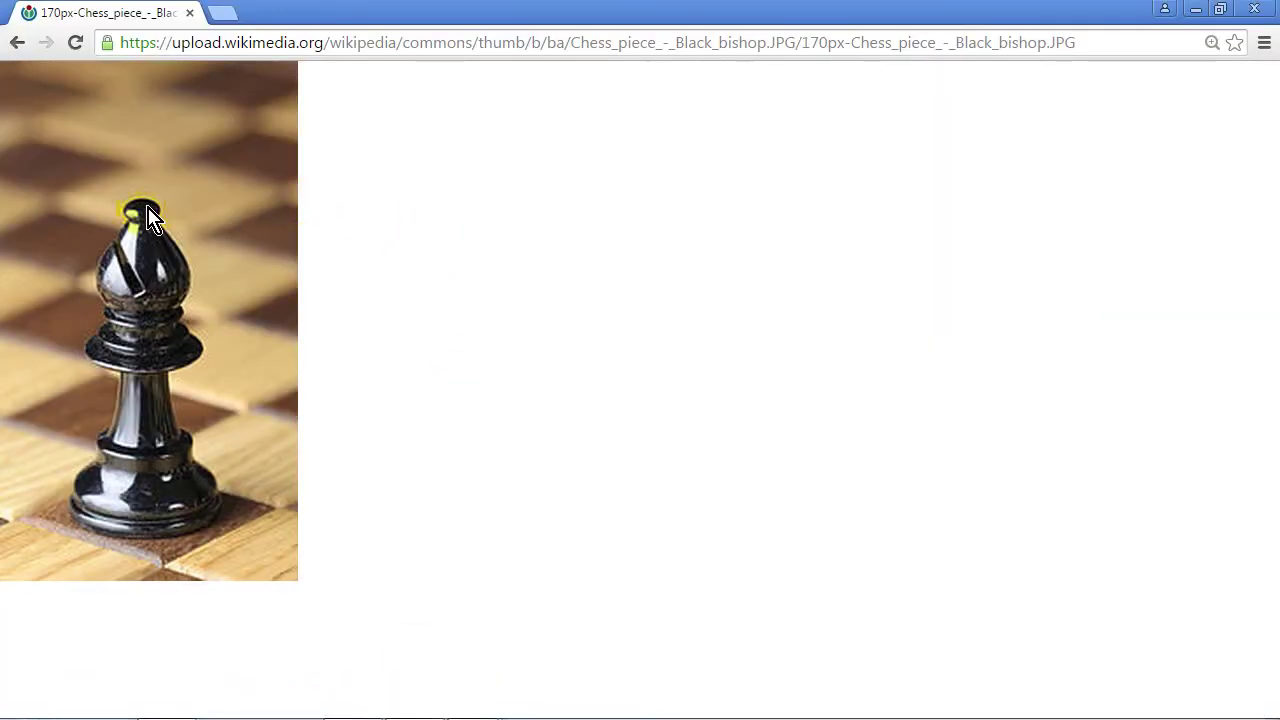
{"action": "left_click", "coordinate": [1195, 10]}
{"action": "right_click_drag", "start_coordinate": [614, 339], "coordinate": [654, 363]}
{"action": "scroll", "coordinate": [654, 363], "scroll_direction": "down", "scroll_amount": 2}
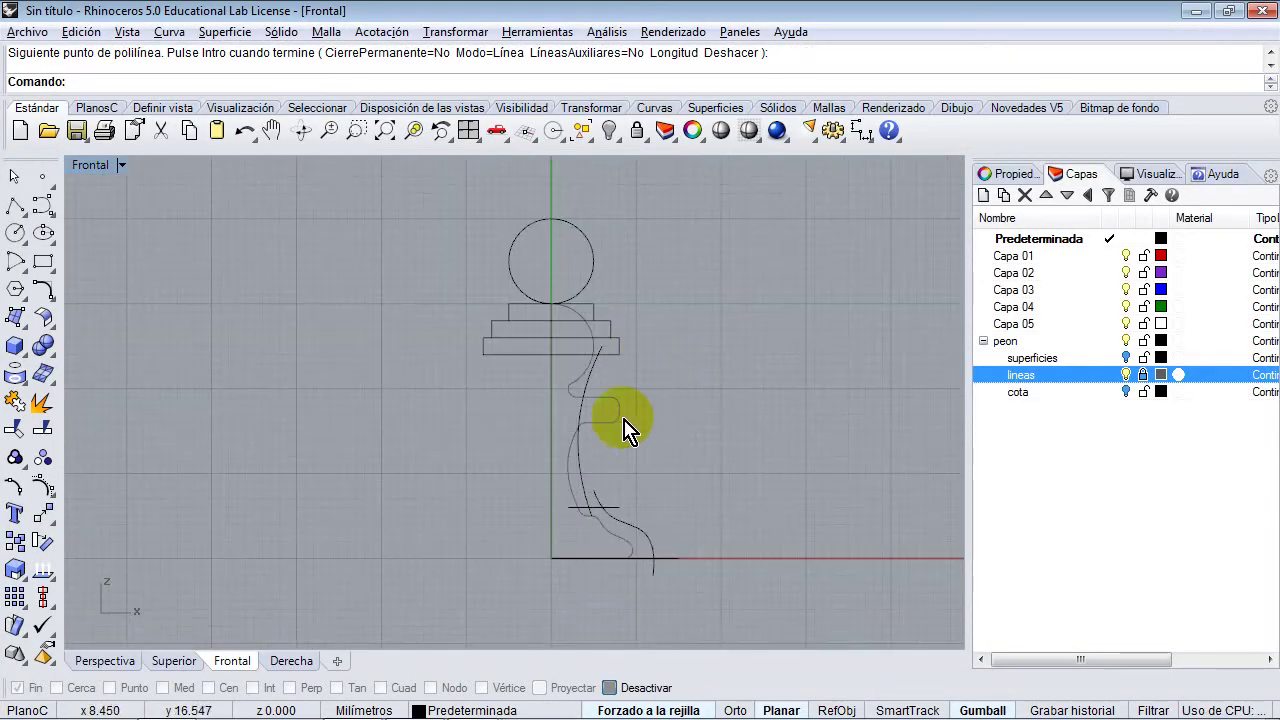
{"action": "right_click", "coordinate": [623, 420]}
{"action": "left_click", "coordinate": [551, 558]}
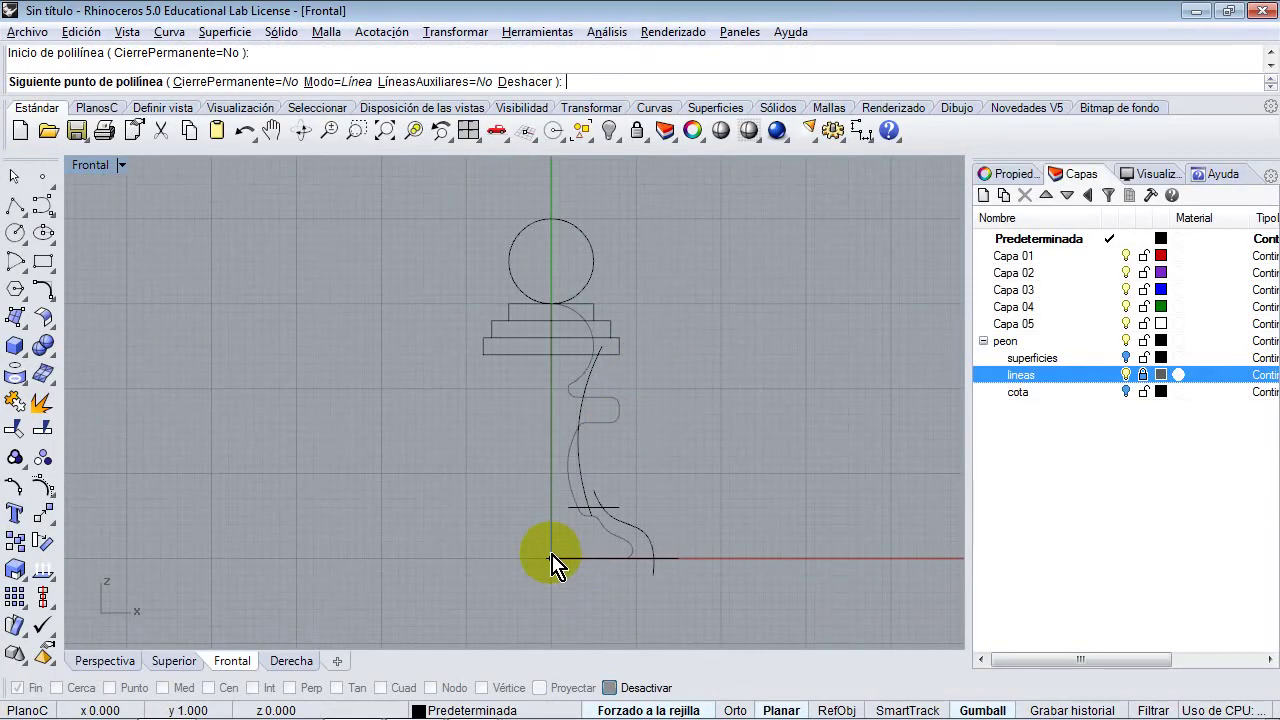
{"action": "left_click", "coordinate": [551, 220]}
{"action": "key", "text": "Return"}
{"action": "right_click_drag", "start_coordinate": [739, 405], "coordinate": [656, 412]}
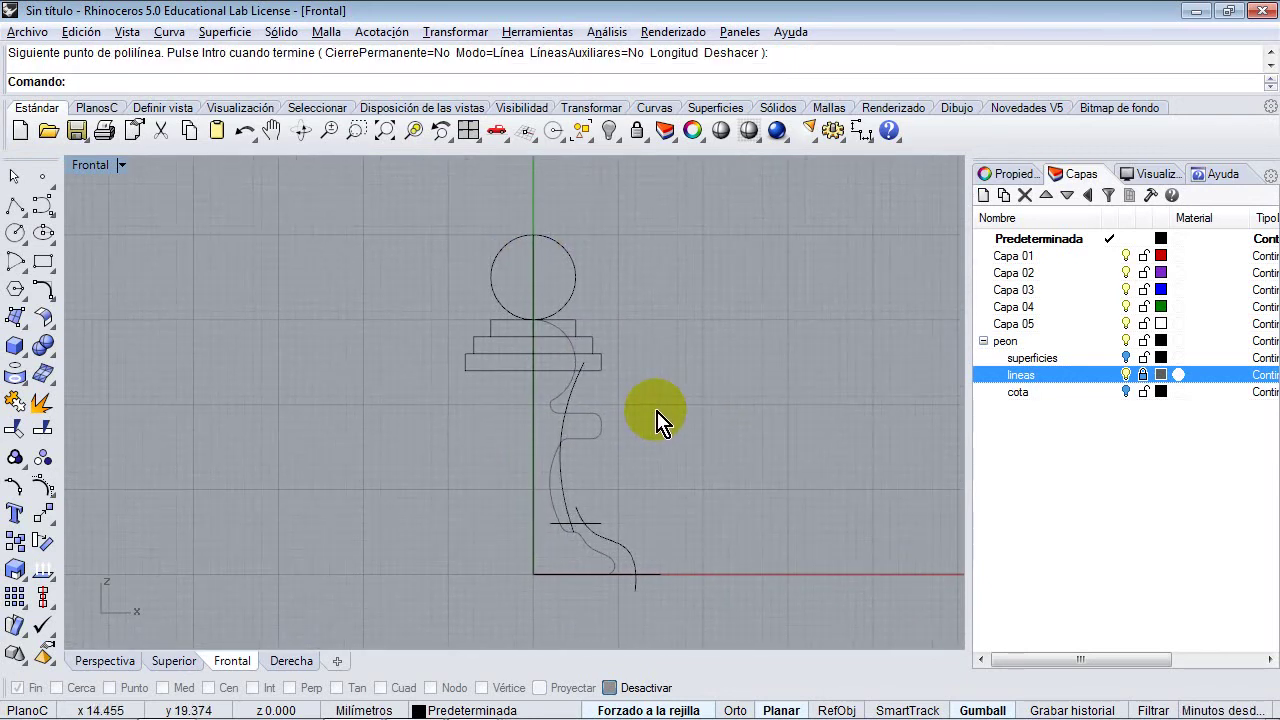
Select all the bishop curves as cutting edges and trim away the parts of the circle and three rectangles left of the vertical axis.
{"action": "scroll", "coordinate": [640, 420], "scroll_direction": "up", "scroll_amount": 1}
{"action": "scroll", "coordinate": [614, 414], "scroll_direction": "down", "scroll_amount": 1}
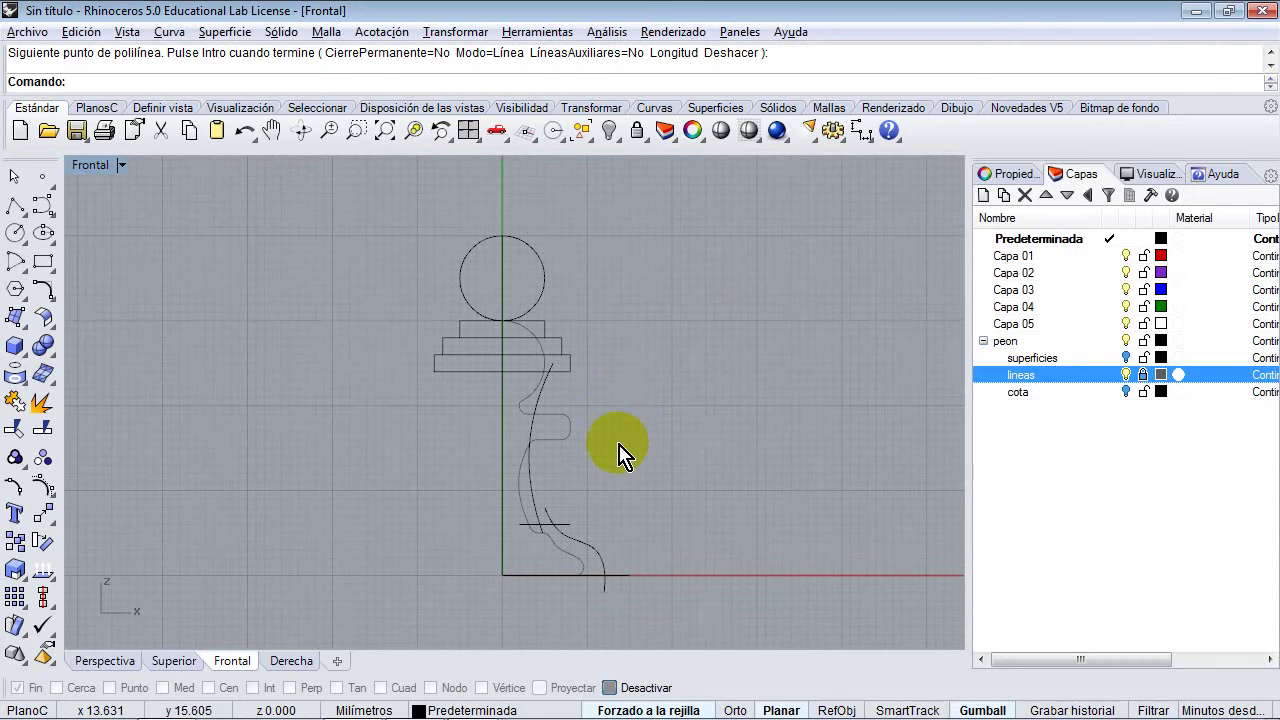
{"action": "left_click_drag", "start_coordinate": [708, 215], "coordinate": [402, 604]}
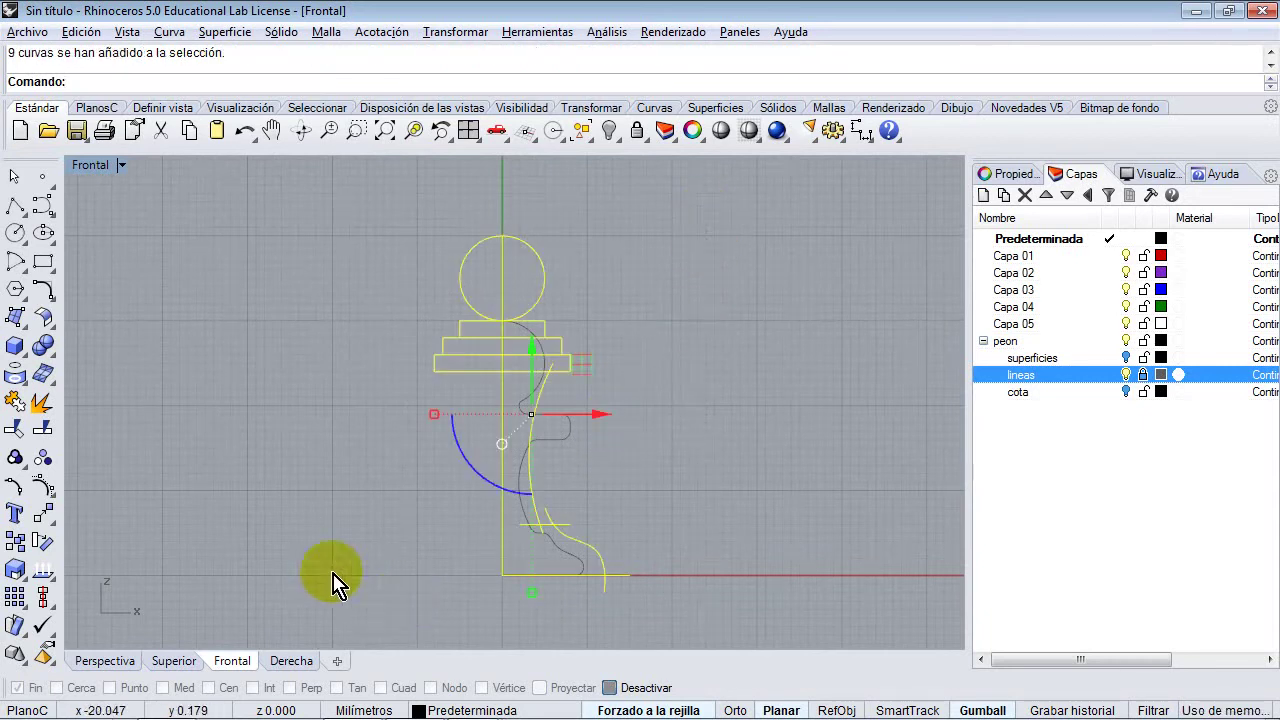
{"action": "left_click", "coordinate": [17, 412]}
{"action": "scroll", "coordinate": [484, 302], "scroll_direction": "up", "scroll_amount": 2}
{"action": "left_click", "coordinate": [478, 328]}
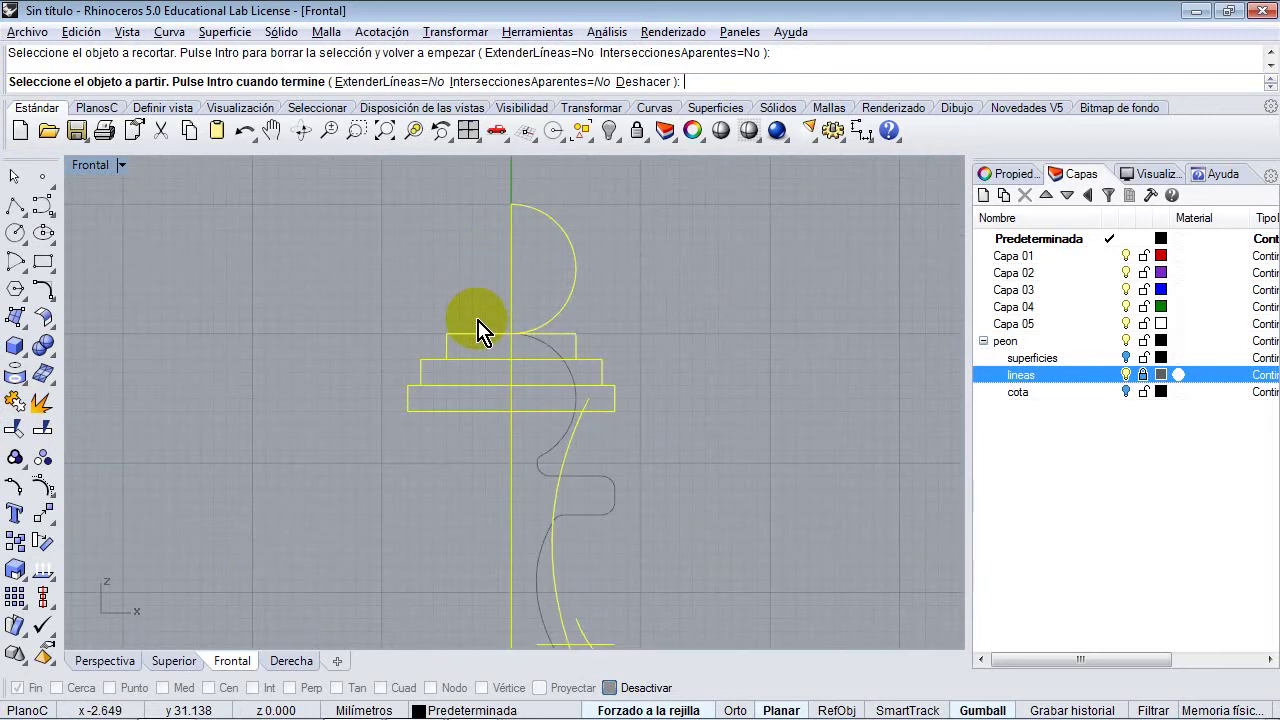
{"action": "left_click", "coordinate": [494, 338]}
{"action": "left_click", "coordinate": [485, 377]}
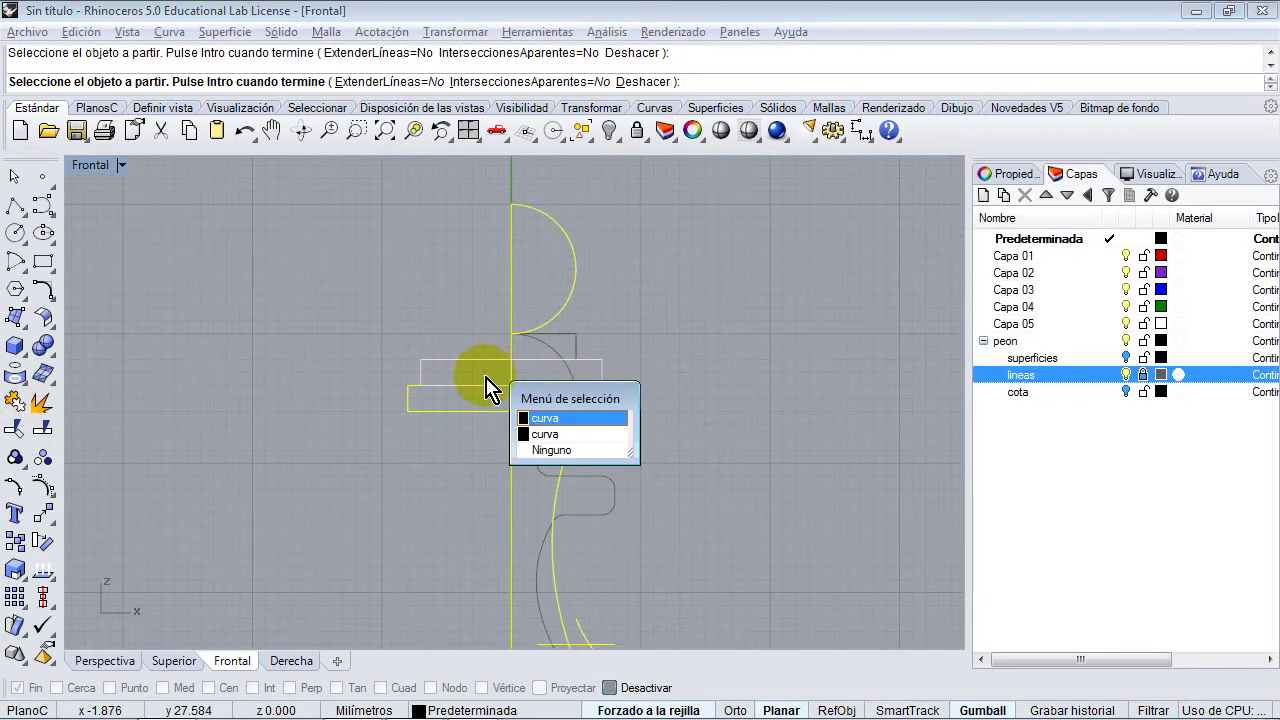
{"action": "left_click", "coordinate": [486, 387]}
{"action": "left_click", "coordinate": [486, 364]}
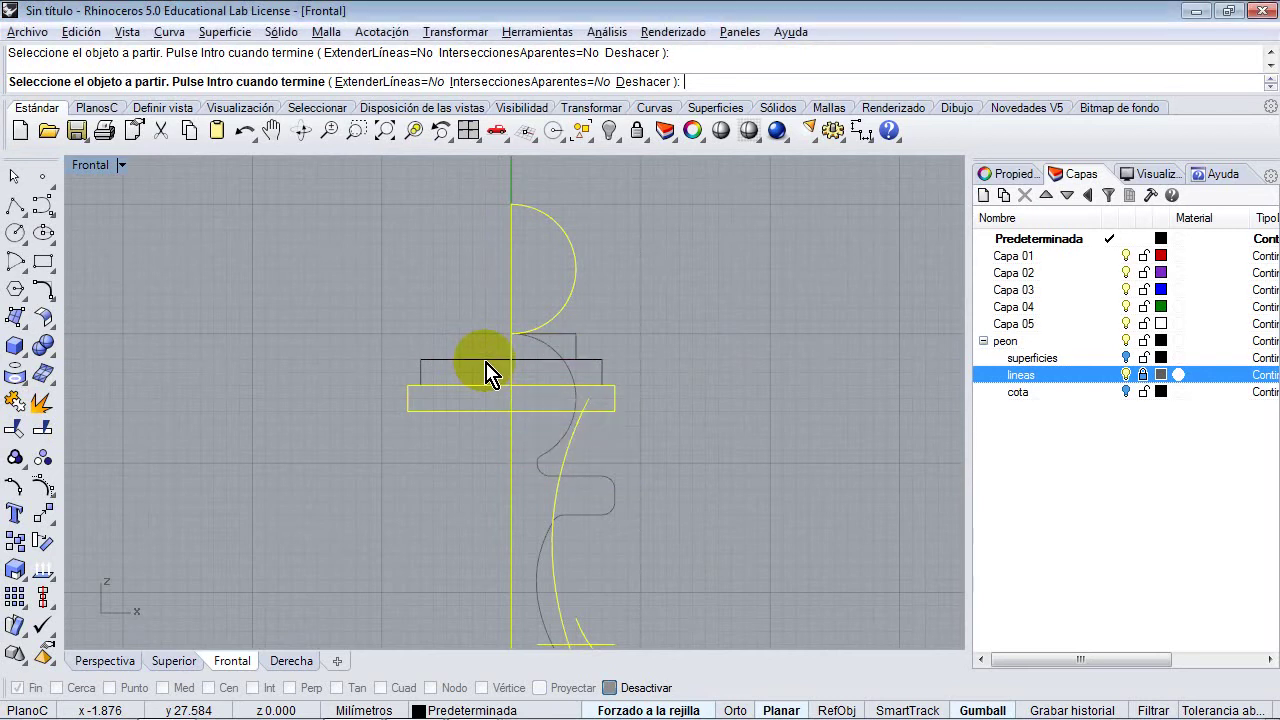
{"action": "scroll", "coordinate": [488, 364], "scroll_direction": "down", "scroll_amount": 1}
{"action": "left_click", "coordinate": [571, 429]}
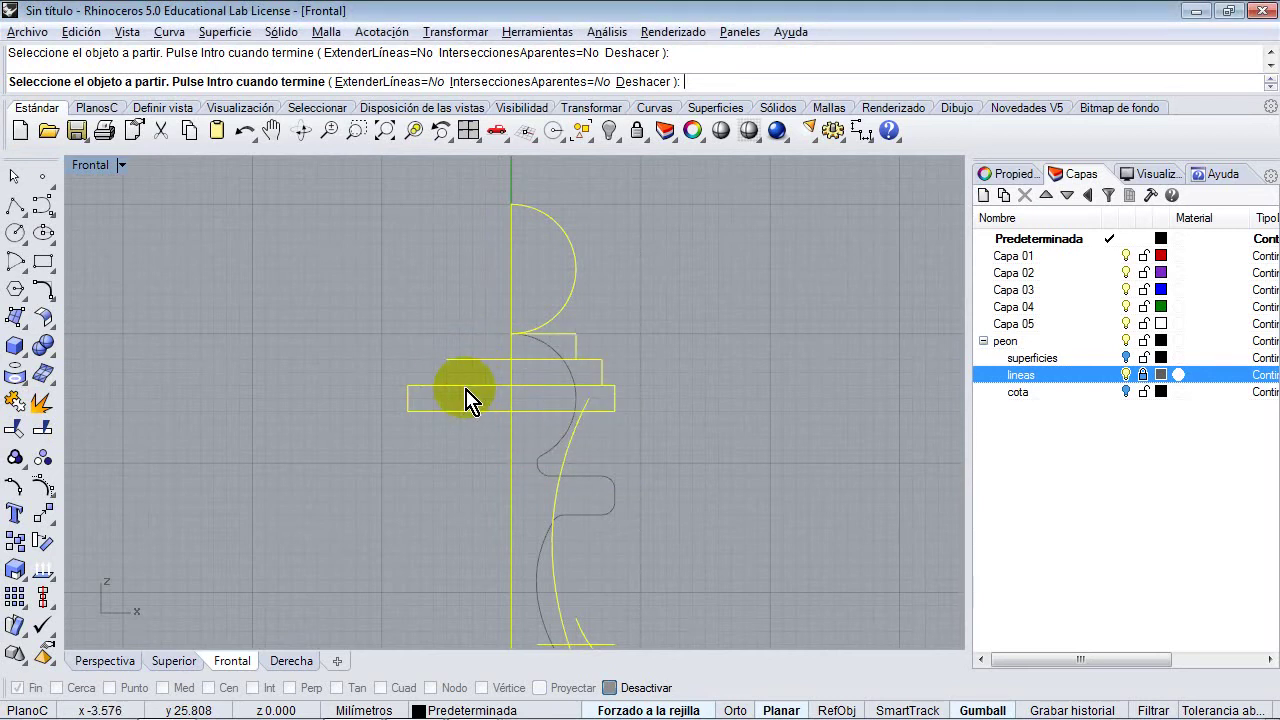
{"action": "left_click", "coordinate": [446, 397]}
{"action": "left_click", "coordinate": [491, 449]}
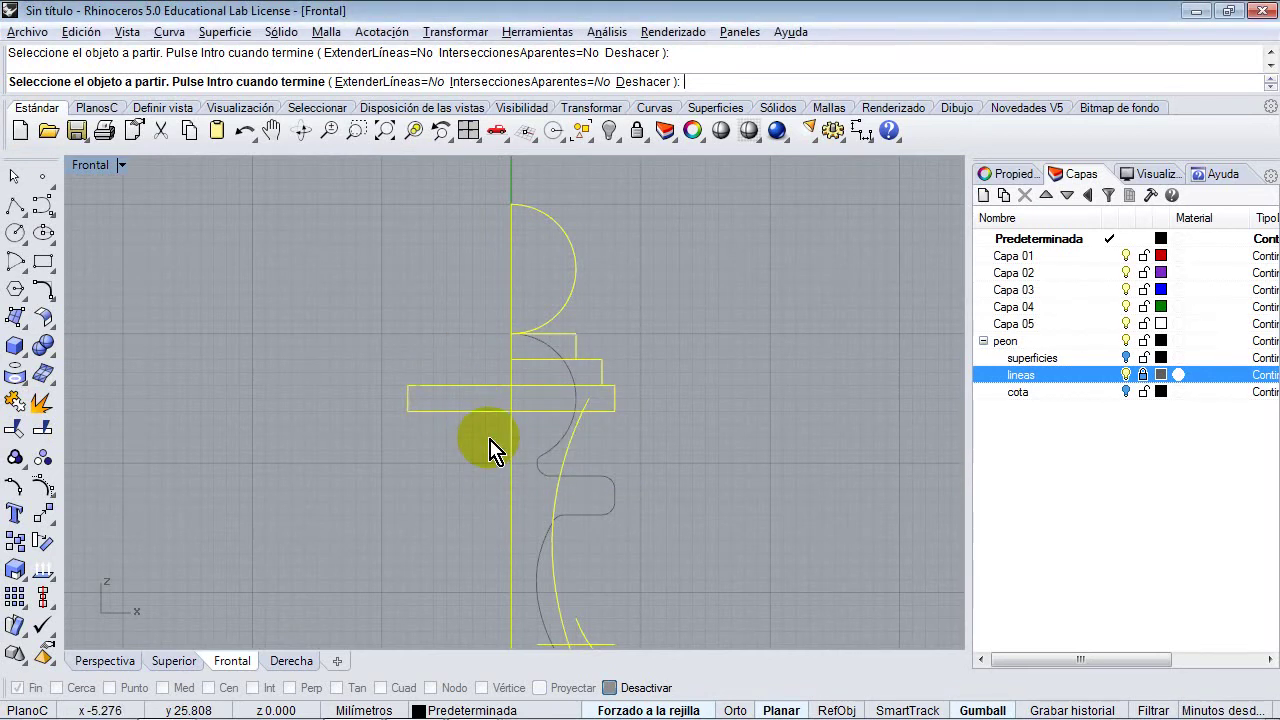
Trim the stem's end inside the lowest rectangle and the rectangles' inner edges, leaving only the stepped collar outline.
{"action": "scroll", "coordinate": [543, 451], "scroll_direction": "up", "scroll_amount": 5}
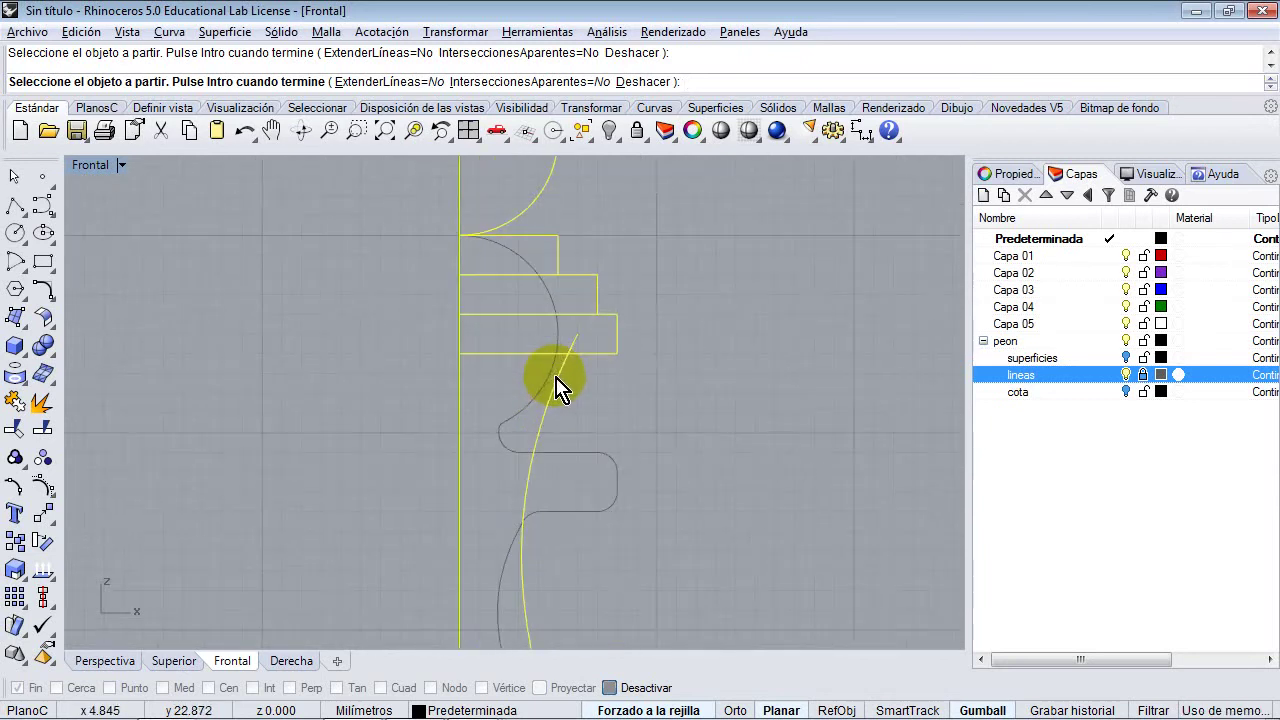
{"action": "left_click", "coordinate": [585, 327]}
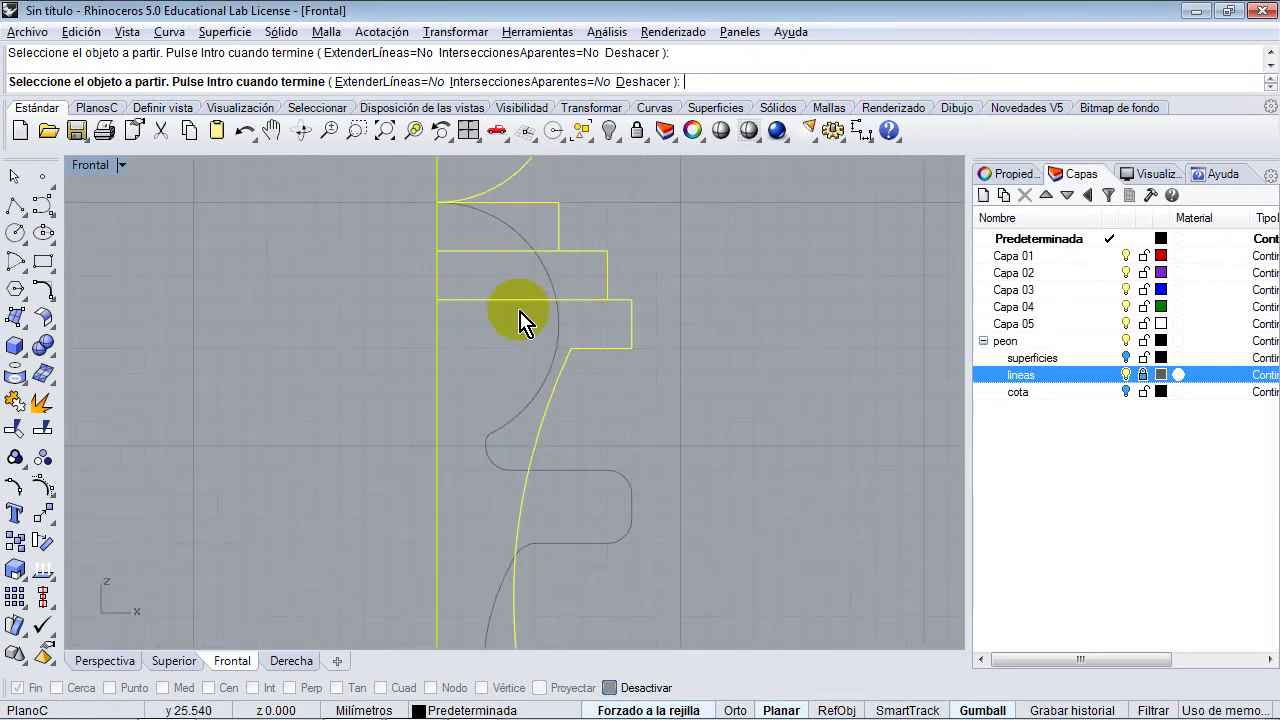
{"action": "left_click", "coordinate": [505, 301]}
{"action": "left_click", "coordinate": [564, 354]}
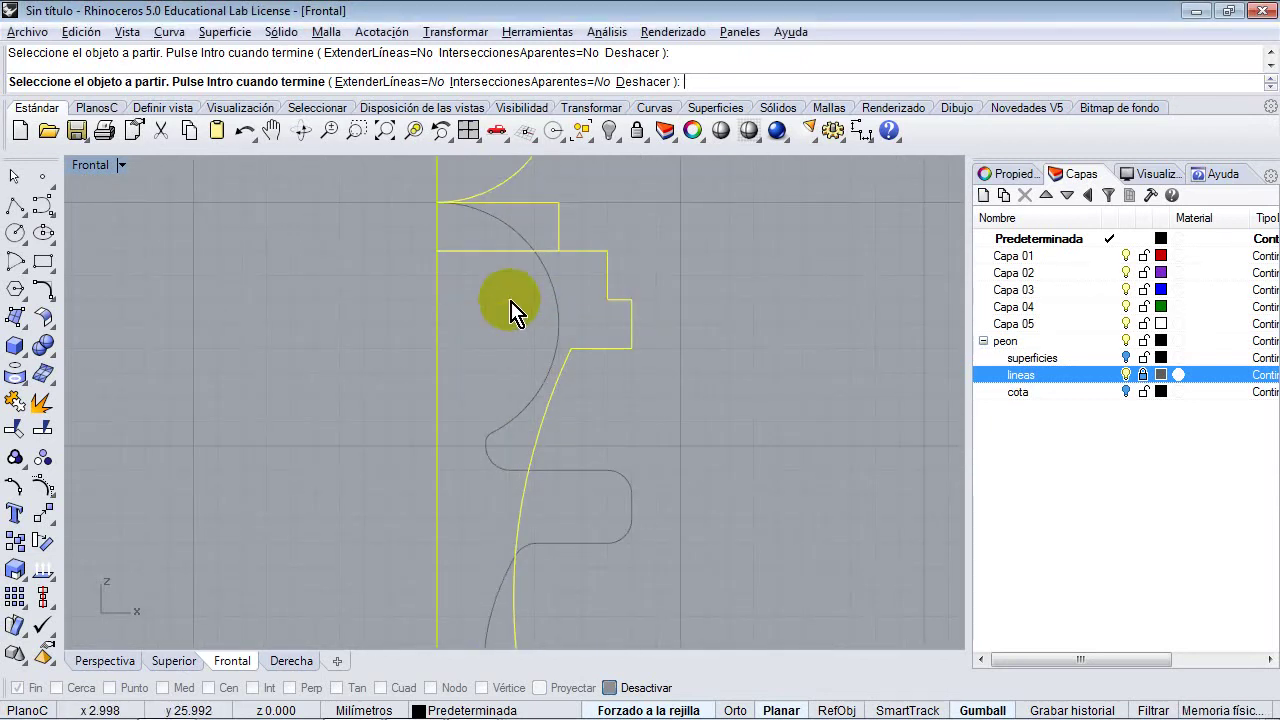
{"action": "left_click", "coordinate": [505, 251]}
{"action": "left_click", "coordinate": [558, 302]}
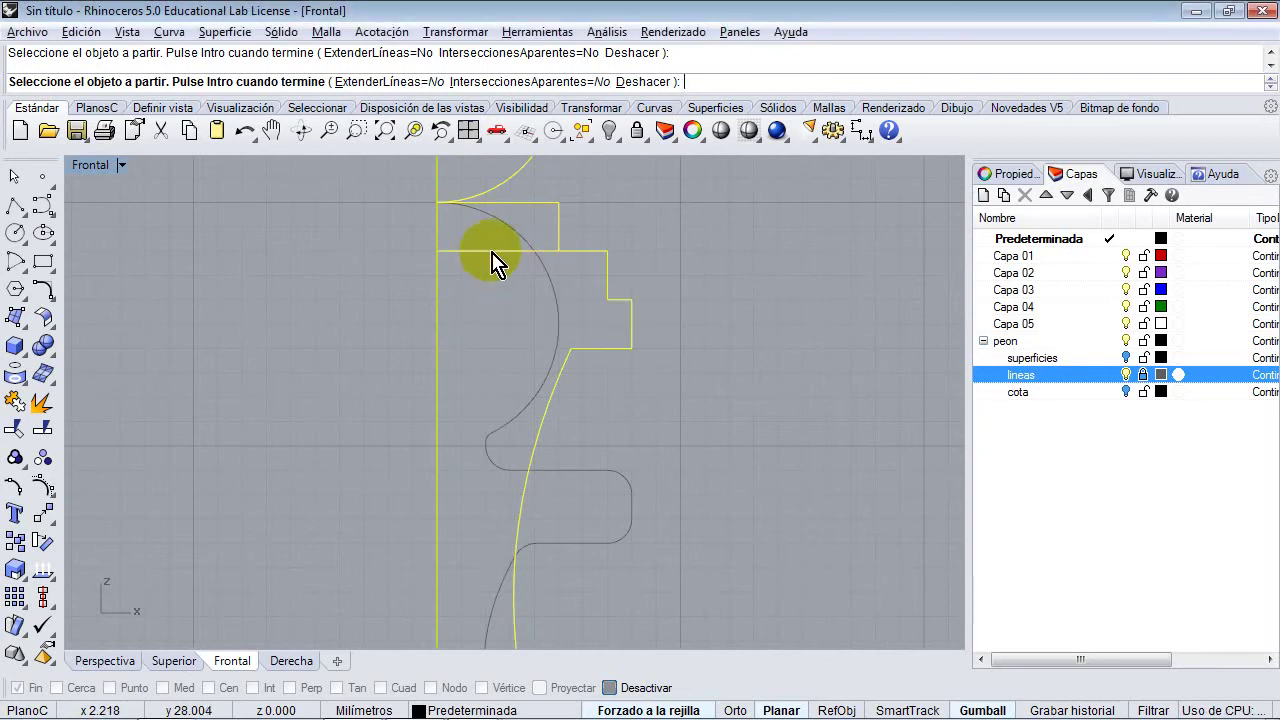
Trim the overlapping ends where the stem, short horizontal line and base curve meet, and the excess beyond the base curve's ground-line crossing.
{"action": "right_click_drag", "start_coordinate": [490, 262], "coordinate": [480, 363]}
{"action": "right_click_drag", "start_coordinate": [491, 449], "coordinate": [478, 287]}
{"action": "right_click_drag", "start_coordinate": [526, 484], "coordinate": [519, 303]}
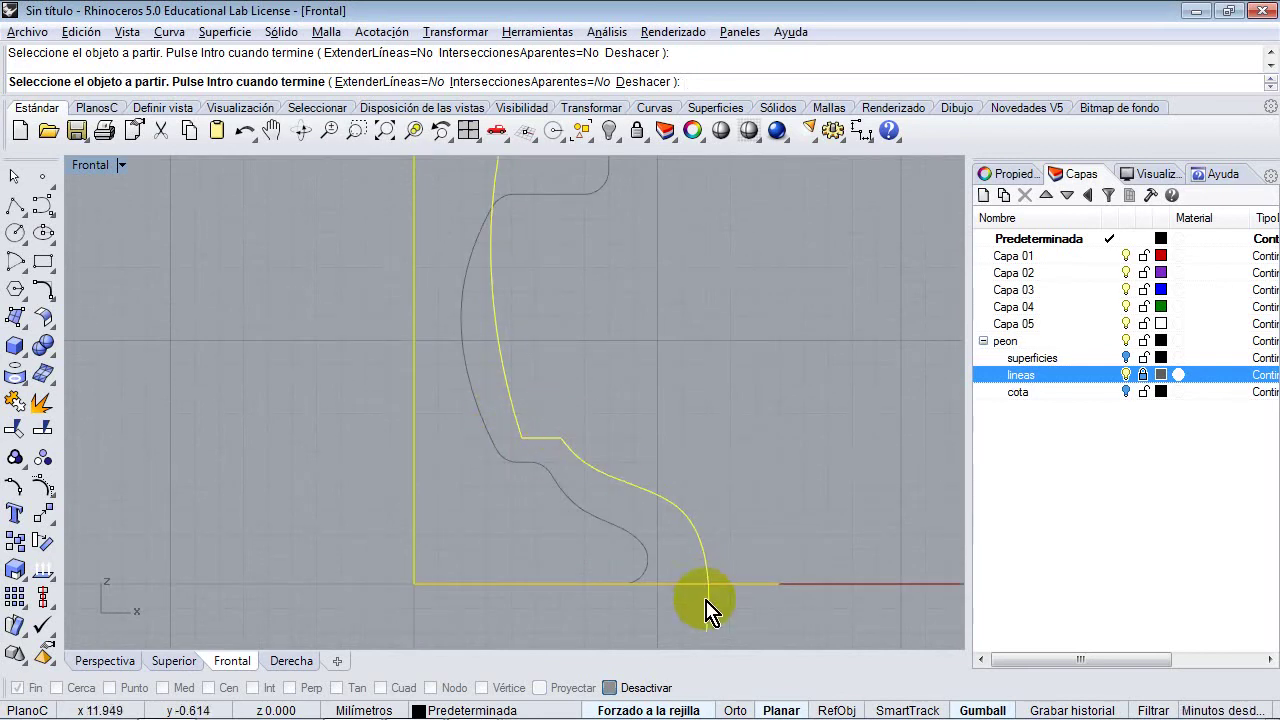
{"action": "right_click_drag", "start_coordinate": [658, 365], "coordinate": [648, 464]}
{"action": "right_click", "coordinate": [613, 347]}
Draw a 2 by 6 mm rectangle against the axis where the circle meets the collar, from (0, 33) to (2, 27), and clear the selection.
{"action": "right_click_drag", "start_coordinate": [590, 290], "coordinate": [569, 514]}
{"action": "scroll", "coordinate": [554, 442], "scroll_direction": "down", "scroll_amount": 2}
{"action": "right_click_drag", "start_coordinate": [554, 442], "coordinate": [546, 634]}
{"action": "scroll", "coordinate": [460, 480], "scroll_direction": "up", "scroll_amount": 2}
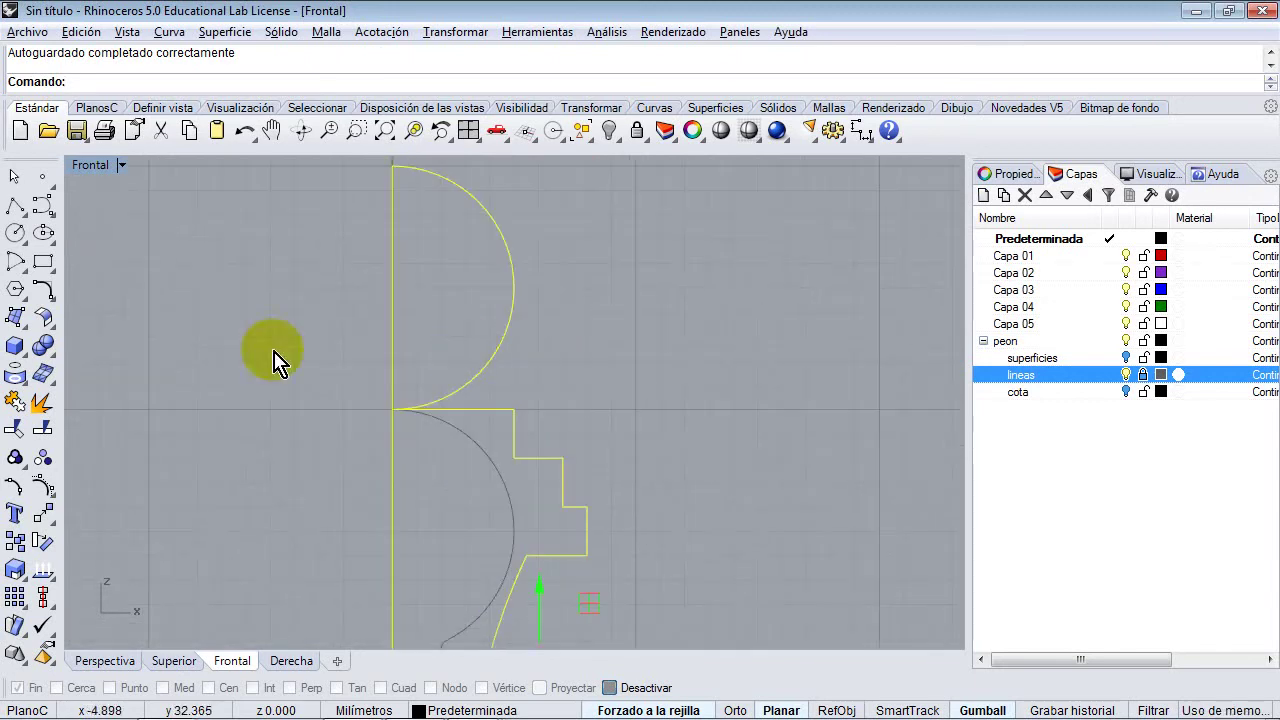
{"action": "left_click", "coordinate": [45, 263]}
{"action": "left_click", "coordinate": [392, 336]}
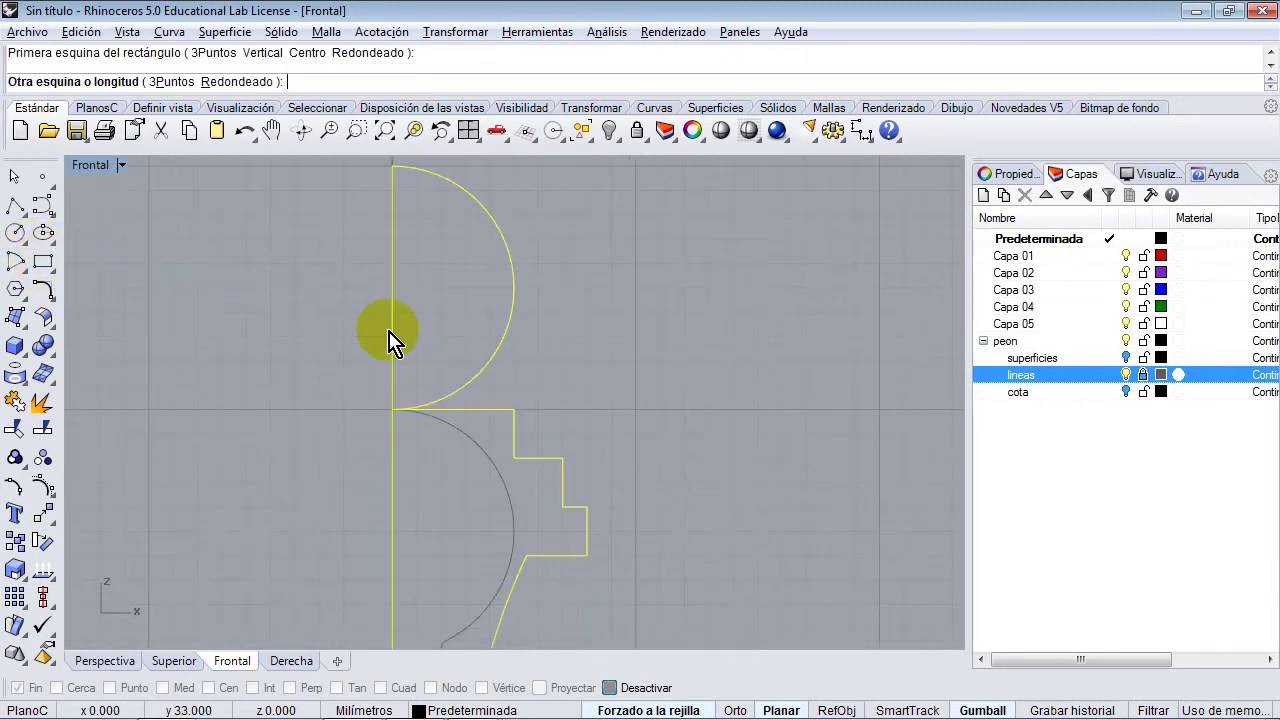
{"action": "left_click", "coordinate": [451, 481]}
{"action": "left_click", "coordinate": [314, 425]}
Trim the circle, collar top and small rectangle against each other, leaving a short vertical neck between the head and the collar.
{"action": "left_click_drag", "start_coordinate": [564, 333], "coordinate": [420, 436]}
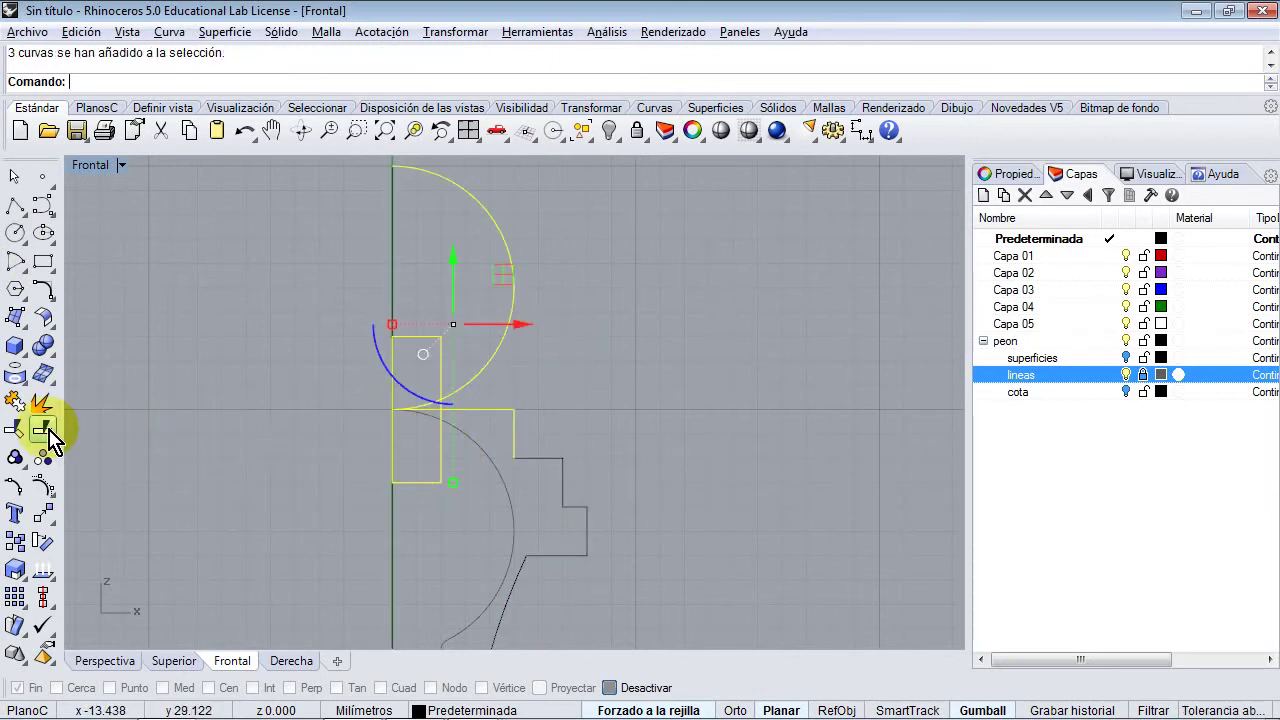
{"action": "left_click", "coordinate": [15, 400]}
{"action": "scroll", "coordinate": [362, 452], "scroll_direction": "up", "scroll_amount": 4}
{"action": "left_click", "coordinate": [516, 437]}
{"action": "left_click", "coordinate": [484, 376]}
{"action": "right_click_drag", "start_coordinate": [483, 318], "coordinate": [440, 452]}
{"action": "scroll", "coordinate": [440, 452], "scroll_direction": "down", "scroll_amount": 8}
{"action": "right_click", "coordinate": [474, 526]}
{"action": "right_click_drag", "start_coordinate": [474, 505], "coordinate": [474, 324]}
{"action": "scroll", "coordinate": [546, 406], "scroll_direction": "down", "scroll_amount": 5}
{"action": "key", "text": "Escape"}
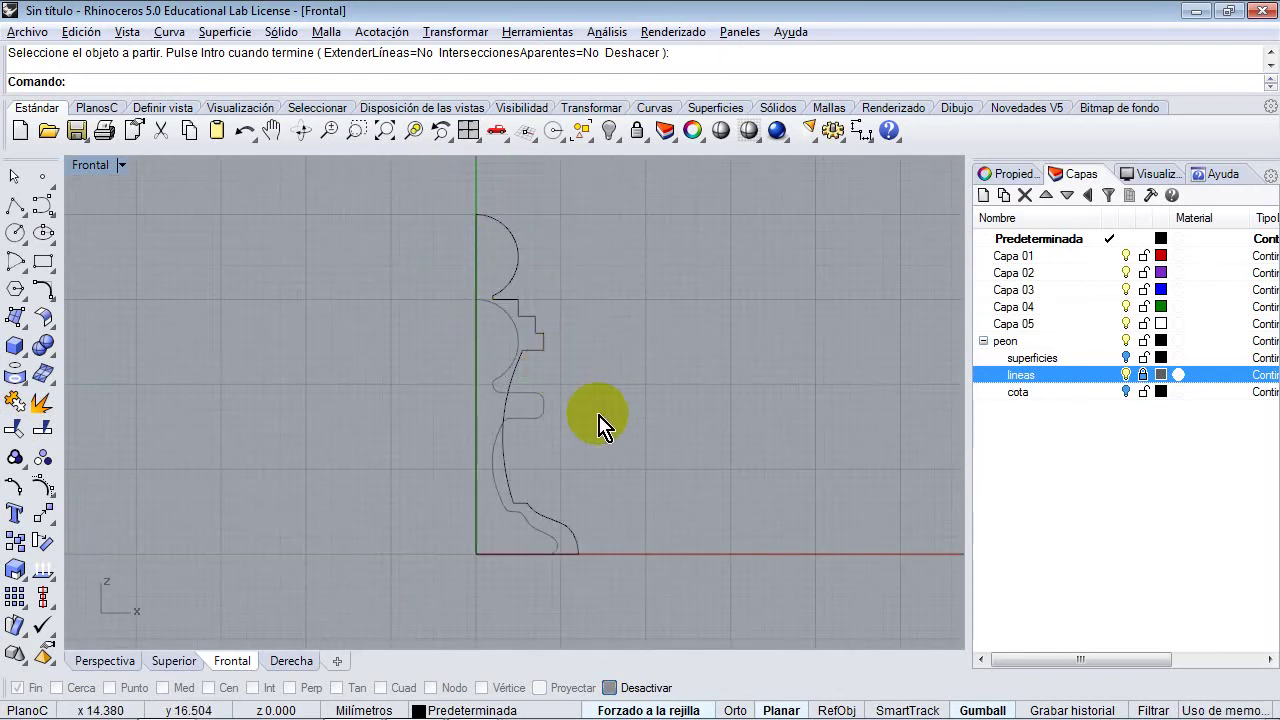
Fillet the short horizontal line's corners with the stem and the base curve, using radius 1 with joining and trimming on.
{"action": "left_click_drag", "start_coordinate": [632, 207], "coordinate": [410, 566]}
{"action": "left_click", "coordinate": [169, 31]}
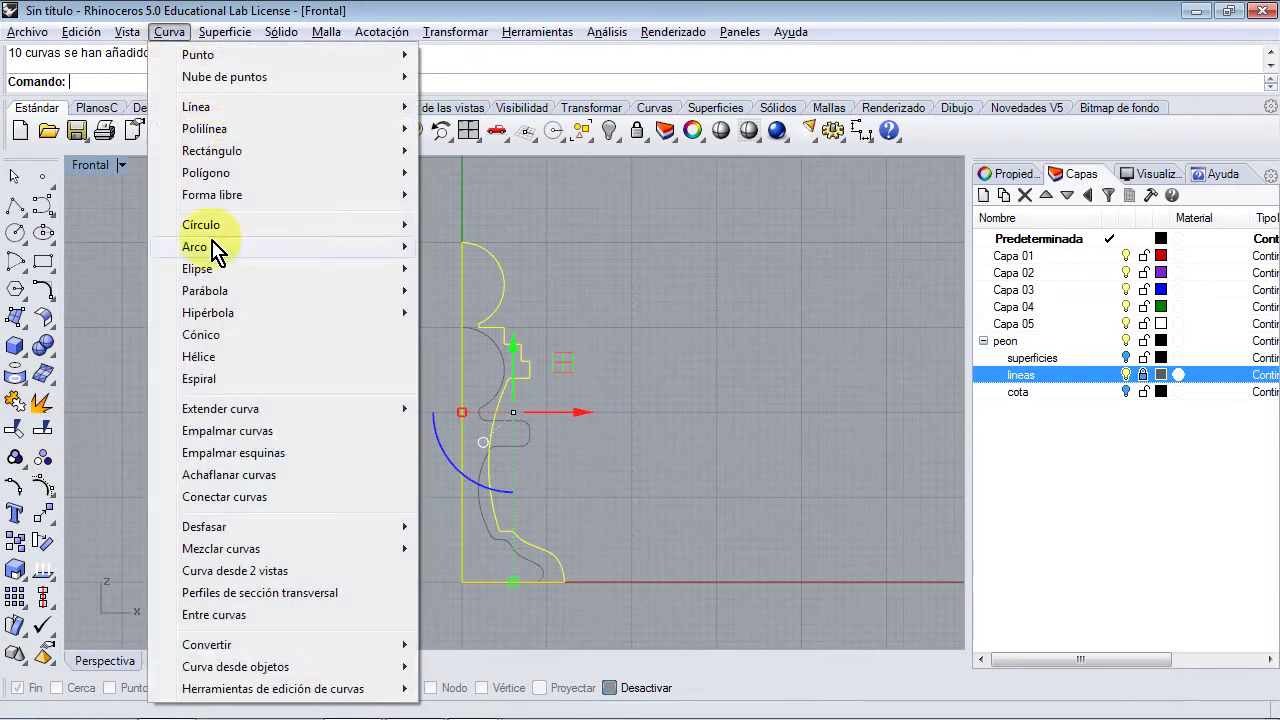
{"action": "left_click", "coordinate": [245, 431]}
{"action": "scroll", "coordinate": [548, 510], "scroll_direction": "up", "scroll_amount": 8}
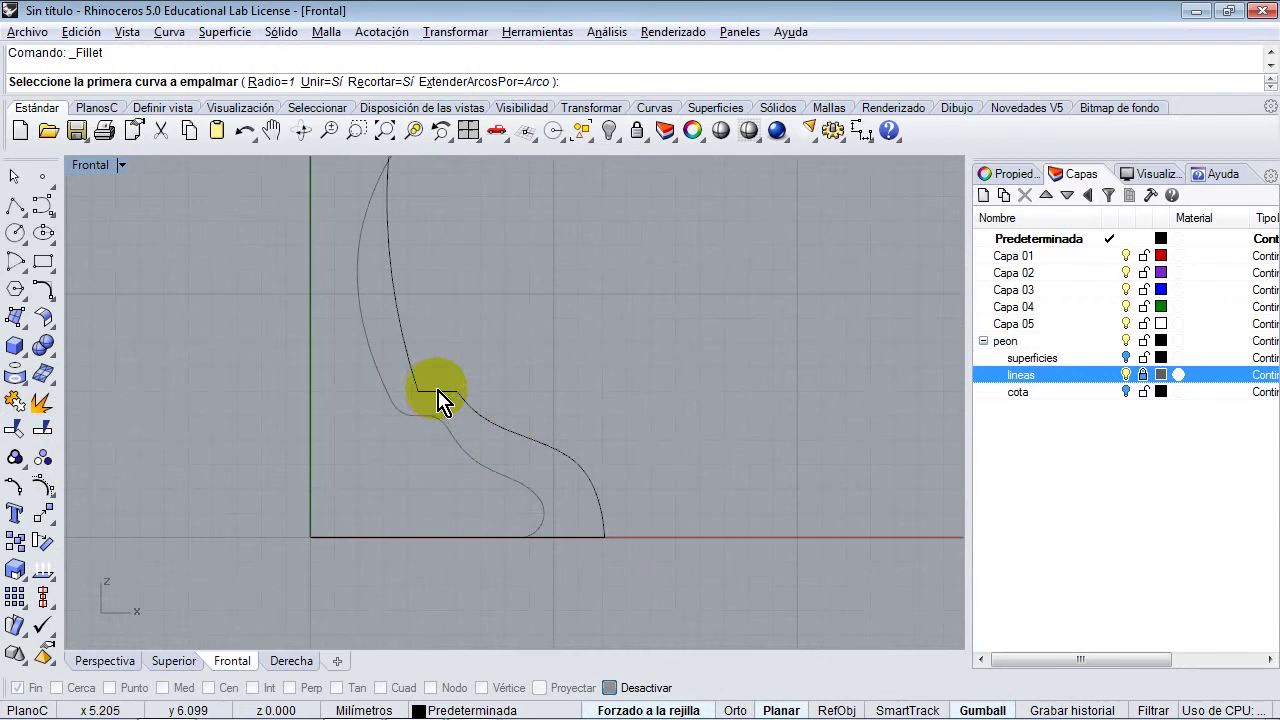
{"action": "left_click", "coordinate": [445, 365]}
{"action": "left_click", "coordinate": [404, 345]}
{"action": "right_click", "coordinate": [474, 378]}
{"action": "left_click", "coordinate": [503, 393]}
{"action": "left_click", "coordinate": [502, 390]}
Fillet the base curve's corner with the ground line at radius 1.
{"action": "mouse_move", "coordinate": [643, 543]}
{"action": "right_mouse_down"}
{"action": "mouse_move", "coordinate": [535, 388]}
{"action": "mouse_move", "coordinate": [623, 546]}
{"action": "right_mouse_up"}
{"action": "right_click", "coordinate": [651, 471]}
{"action": "left_click", "coordinate": [656, 518]}
{"action": "left_click", "coordinate": [656, 512]}
Fillet the corner between the stem's upper end and the collar's underside at radius 1.
{"action": "scroll", "coordinate": [585, 365], "scroll_direction": "down", "scroll_amount": 2}
{"action": "scroll", "coordinate": [505, 200], "scroll_direction": "down", "scroll_amount": 4}
{"action": "right_click_drag", "start_coordinate": [504, 200], "coordinate": [502, 380]}
{"action": "scroll", "coordinate": [502, 392], "scroll_direction": "up", "scroll_amount": 2}
{"action": "left_click", "coordinate": [472, 388]}
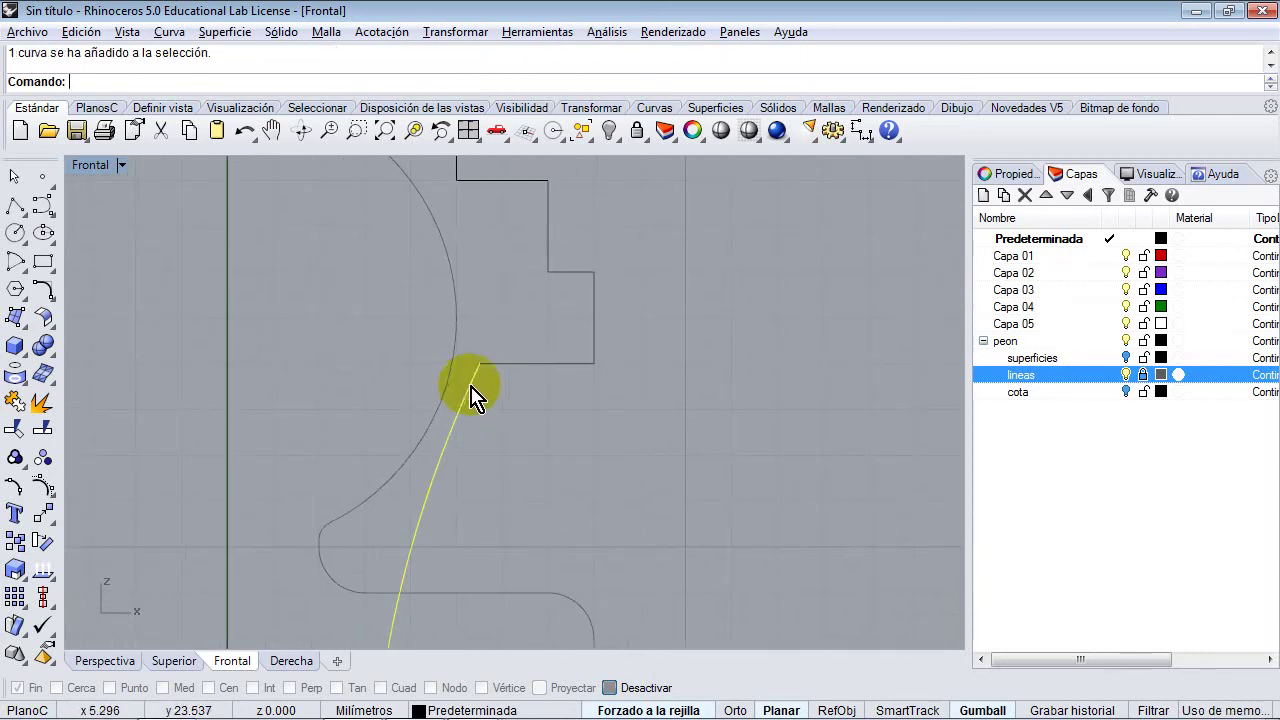
{"action": "right_click", "coordinate": [509, 383]}
{"action": "left_click", "coordinate": [471, 394]}
{"action": "left_click", "coordinate": [496, 366]}
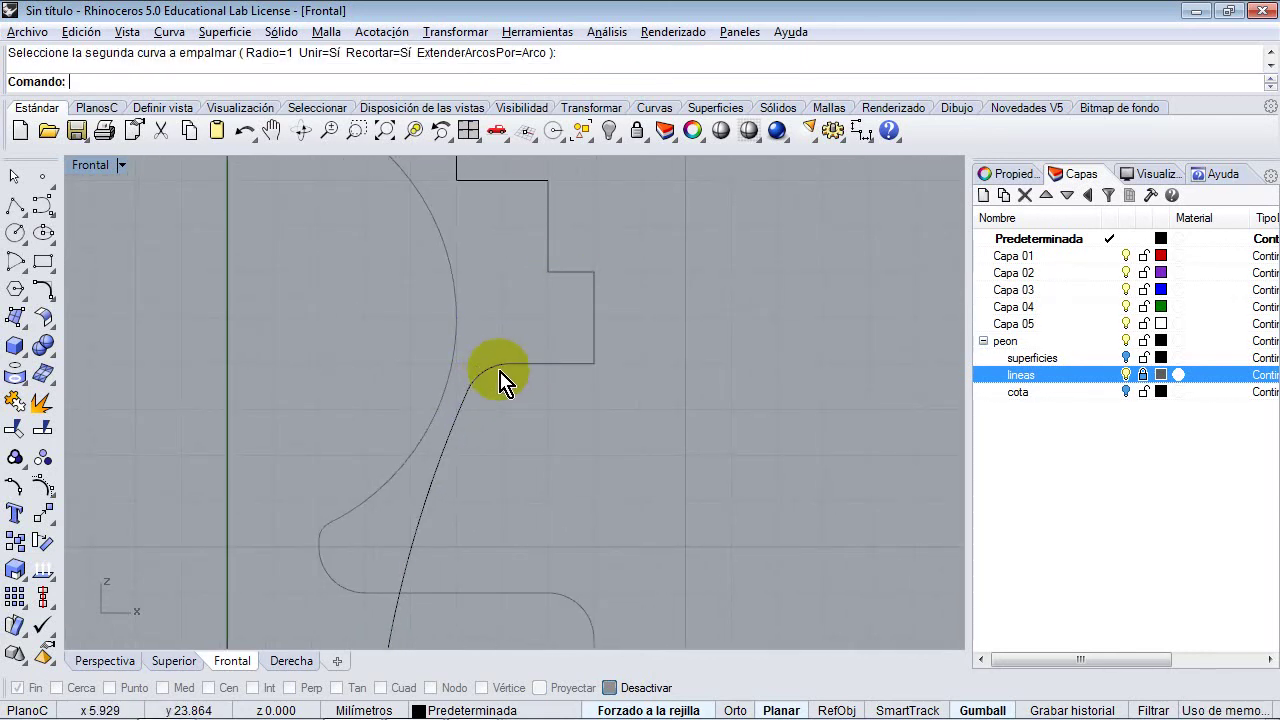
Fillet the lower outer corner of the collar's lowest step at radius 1.
{"action": "right_click", "coordinate": [566, 375]}
{"action": "left_click", "coordinate": [573, 364]}
{"action": "left_click", "coordinate": [593, 342]}
{"action": "right_click_drag", "start_coordinate": [583, 374], "coordinate": [580, 432]}
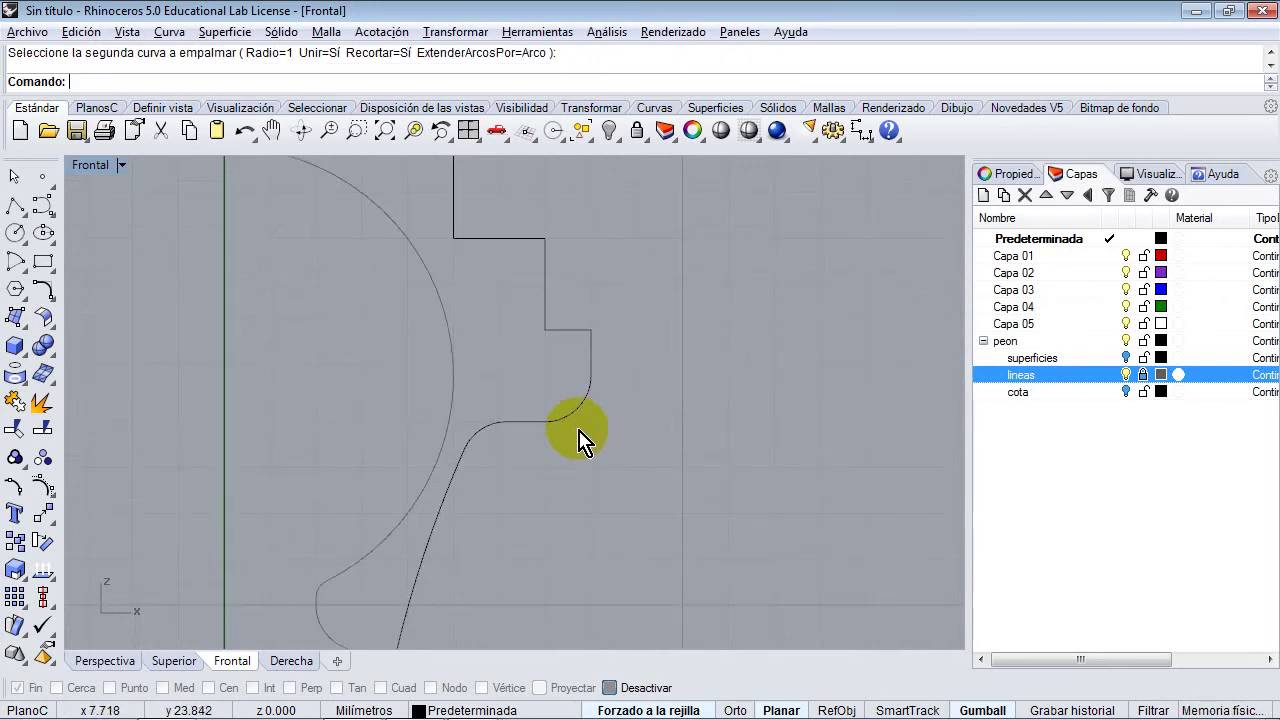
Try to fillet the upper outer corner of the collar's lowest step at radius 1.
{"action": "right_click", "coordinate": [580, 372]}
{"action": "left_click", "coordinate": [590, 355]}
{"action": "left_click", "coordinate": [571, 368]}
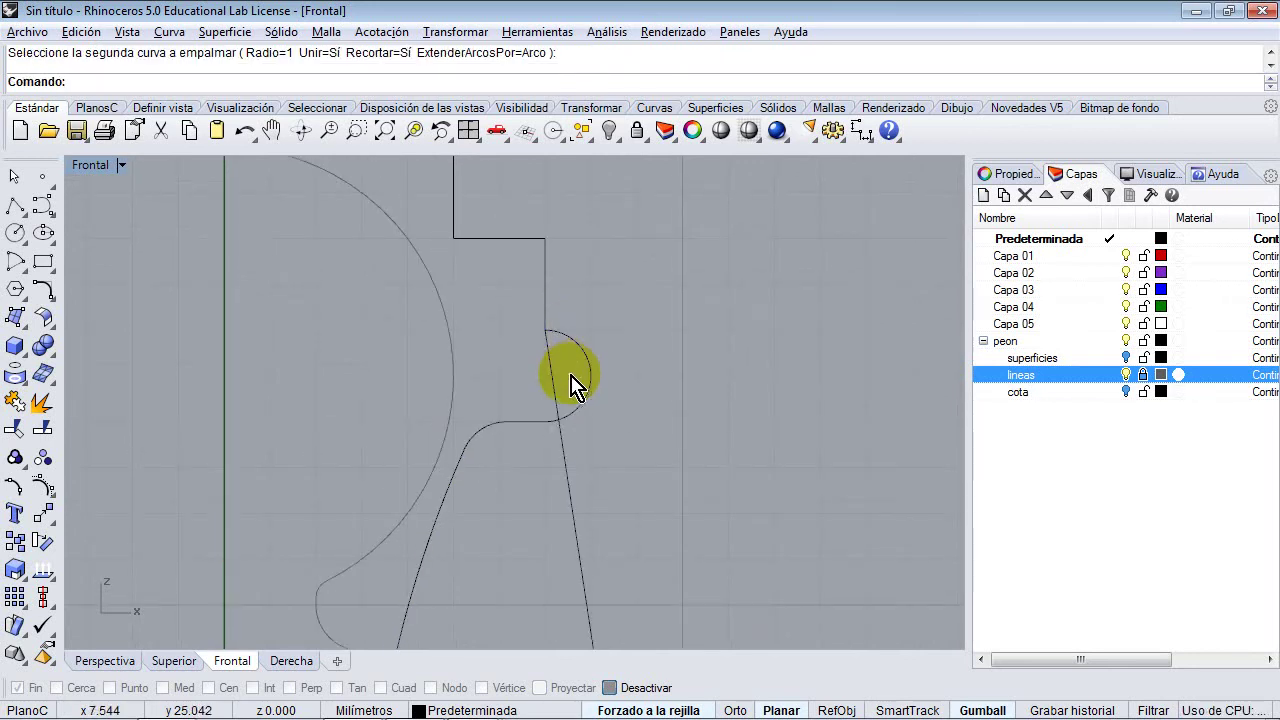
{"action": "key", "text": "ctrl+z"}
Set the fillet radius to 0.5 and round the lowest collar step's upper outer corner and the adjoining inner corner.
{"action": "right_click", "coordinate": [563, 384]}
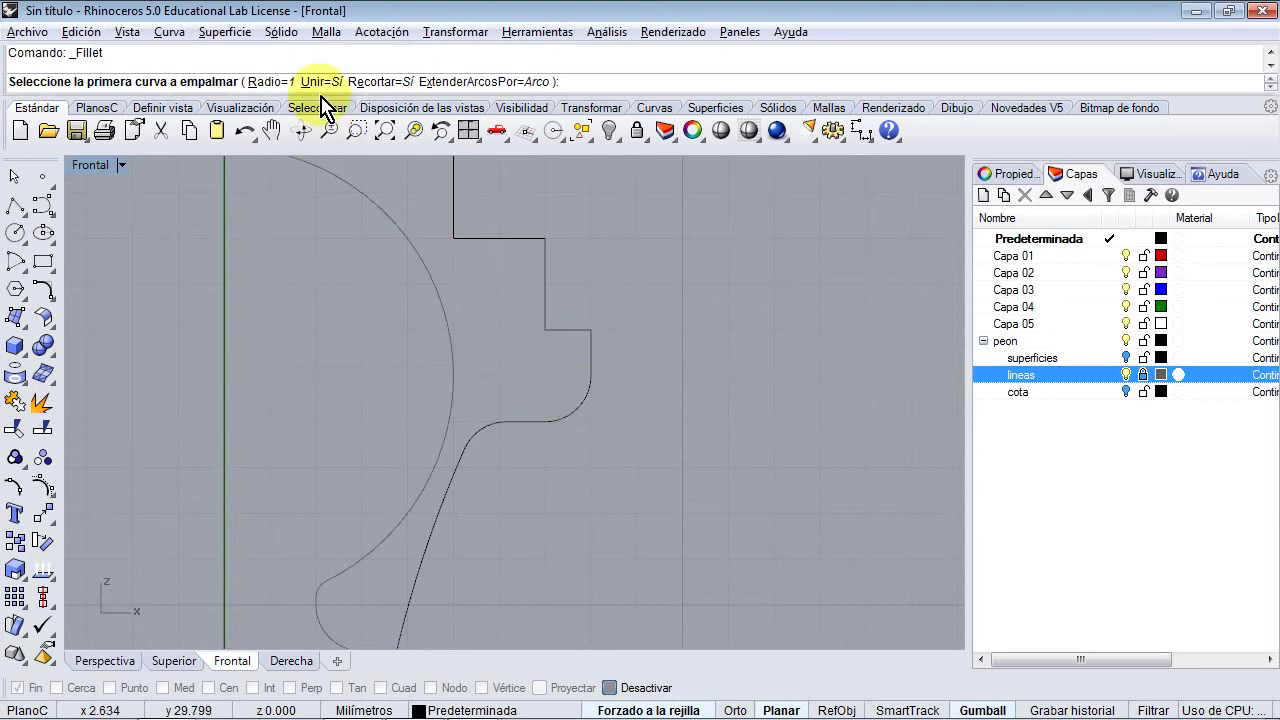
{"action": "left_click", "coordinate": [285, 81]}
{"action": "type", "text": "0.5"}
{"action": "key", "text": "Return"}
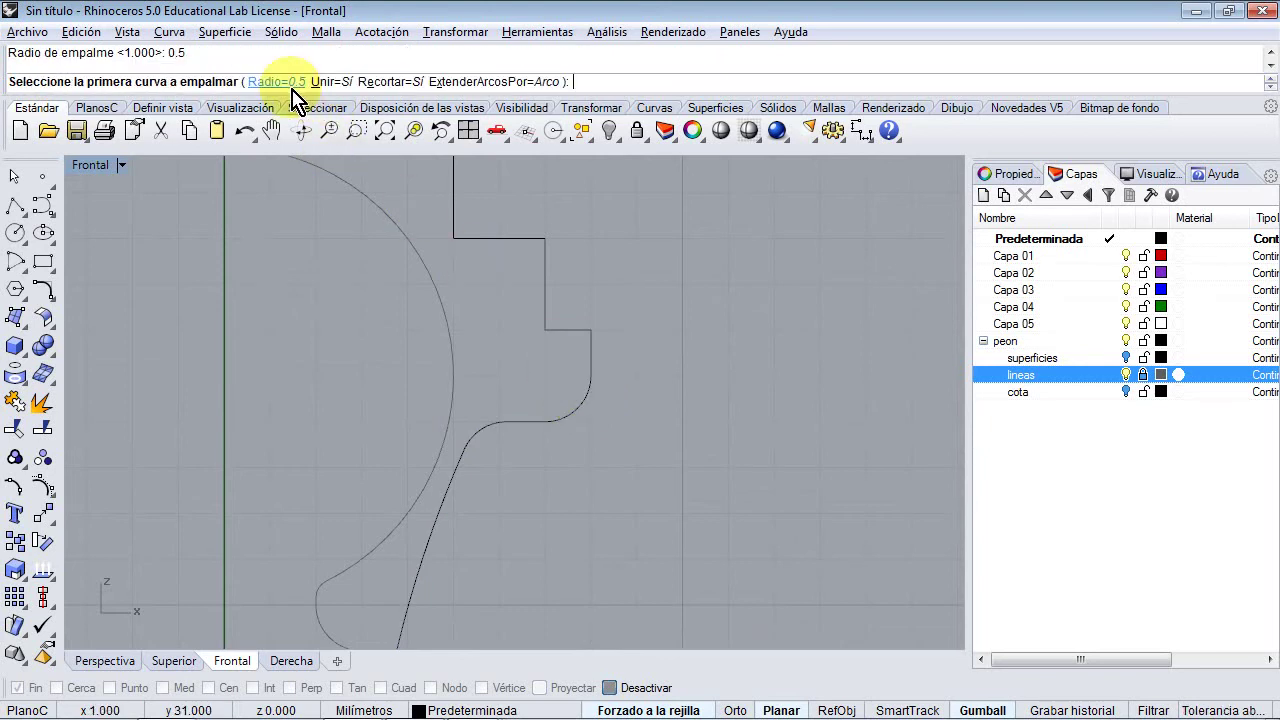
{"action": "left_click", "coordinate": [589, 345]}
{"action": "left_click", "coordinate": [573, 332]}
{"action": "right_click", "coordinate": [564, 345]}
{"action": "left_click", "coordinate": [562, 331]}
{"action": "left_click", "coordinate": [546, 312]}
Fillet the middle collar step's outer corner, the inner corner above it and the collar's top outer corner at radius 0.5.
{"action": "right_click_drag", "start_coordinate": [534, 311], "coordinate": [534, 365]}
{"action": "right_click", "coordinate": [540, 322]}
{"action": "left_click", "coordinate": [542, 314]}
{"action": "left_click", "coordinate": [521, 294]}
{"action": "right_click", "coordinate": [476, 297]}
{"action": "left_click", "coordinate": [468, 295]}
{"action": "left_click", "coordinate": [456, 280]}
{"action": "right_click_drag", "start_coordinate": [460, 255], "coordinate": [507, 355]}
{"action": "right_click", "coordinate": [503, 317]}
{"action": "left_click", "coordinate": [502, 317]}
{"action": "left_click", "coordinate": [488, 302]}
Set the fillet radius to 0.2 and round both ends of the short vertical neck, where it meets the collar and the head.
{"action": "right_click_drag", "start_coordinate": [396, 312], "coordinate": [482, 379]}
{"action": "scroll", "coordinate": [480, 392], "scroll_direction": "up", "scroll_amount": 5}
{"action": "right_click", "coordinate": [478, 410]}
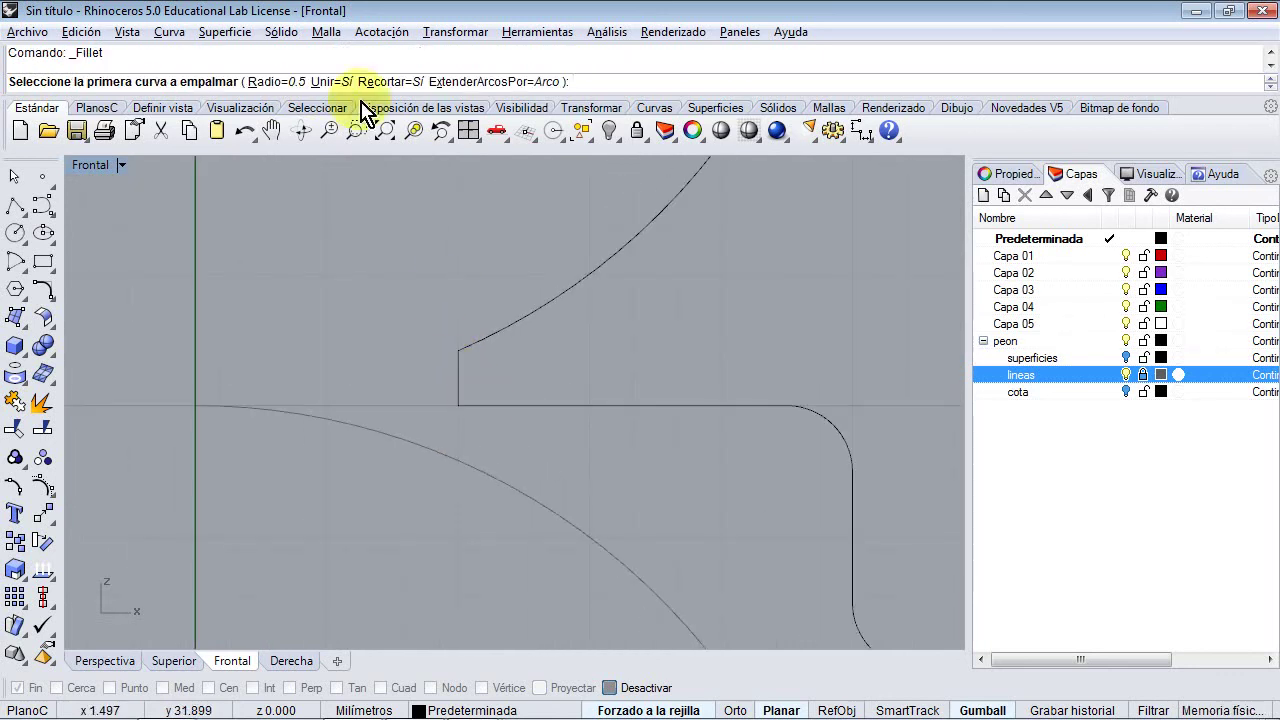
{"action": "left_click", "coordinate": [272, 82]}
{"action": "type", "text": "0.2"}
{"action": "key", "text": "Return"}
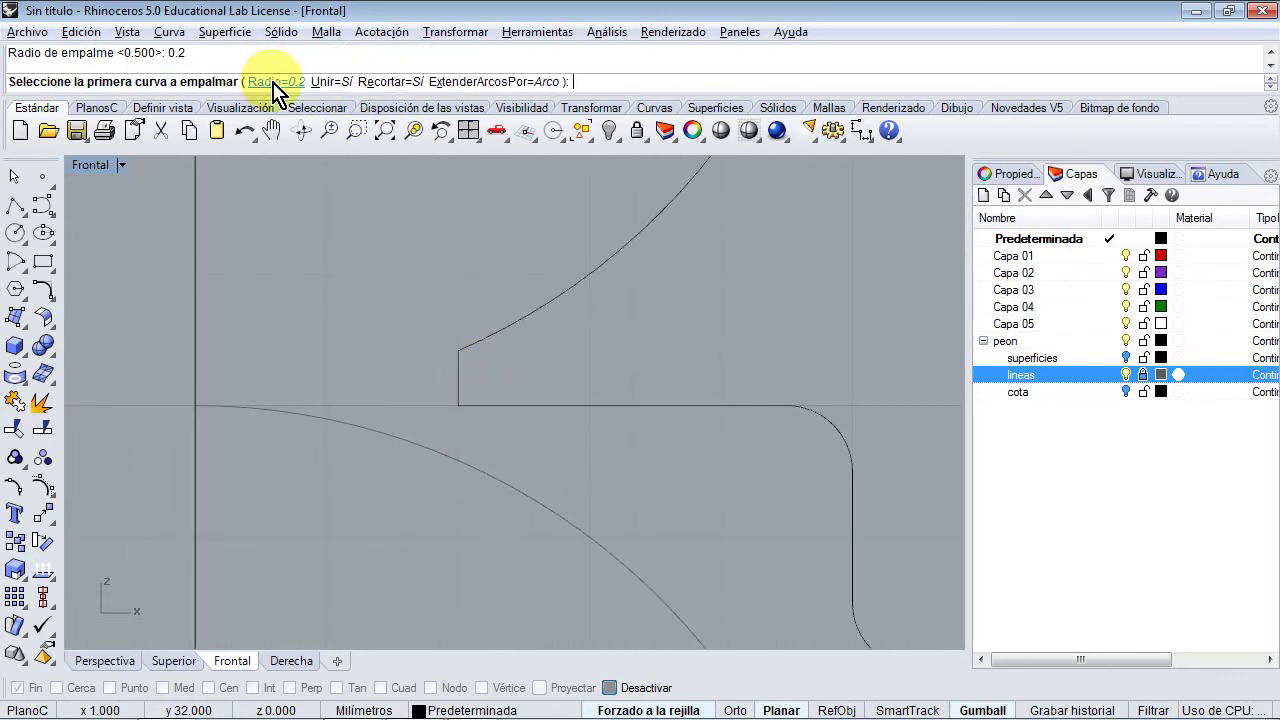
{"action": "left_click", "coordinate": [456, 393]}
{"action": "right_click_drag", "start_coordinate": [460, 376], "coordinate": [460, 373]}
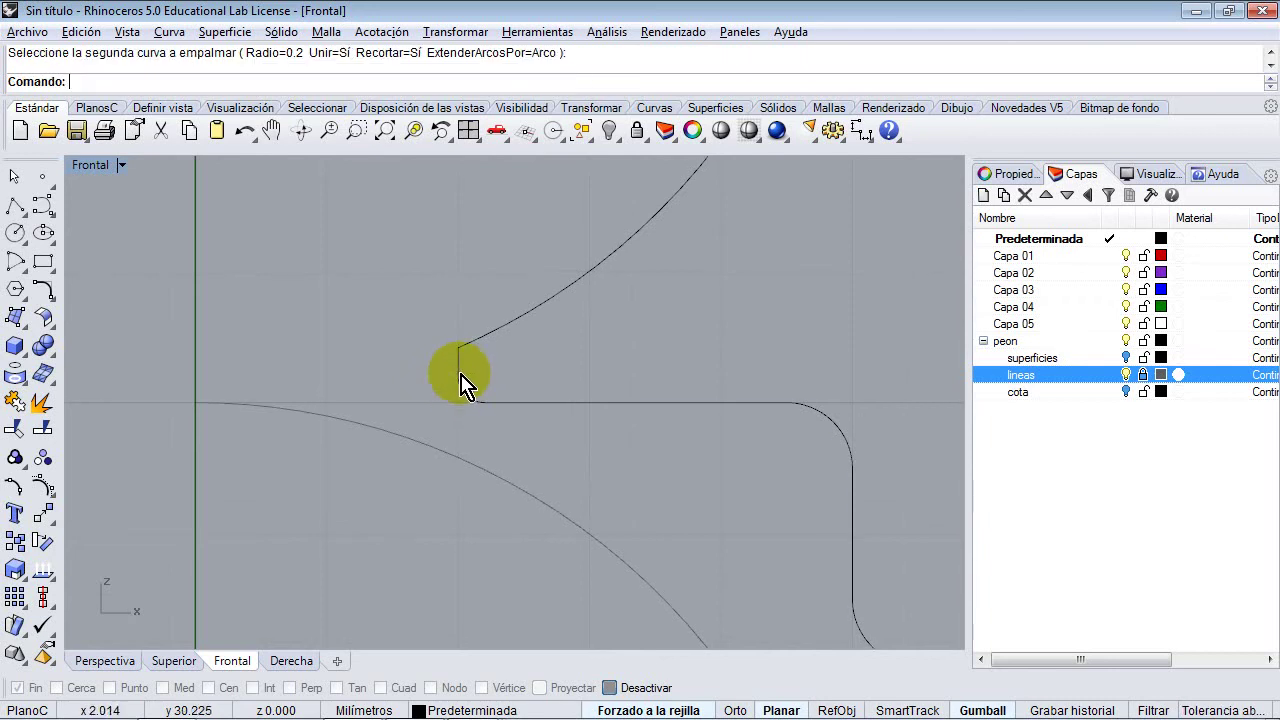
{"action": "left_click", "coordinate": [460, 360]}
{"action": "scroll", "coordinate": [528, 434], "scroll_direction": "down", "scroll_amount": 5}
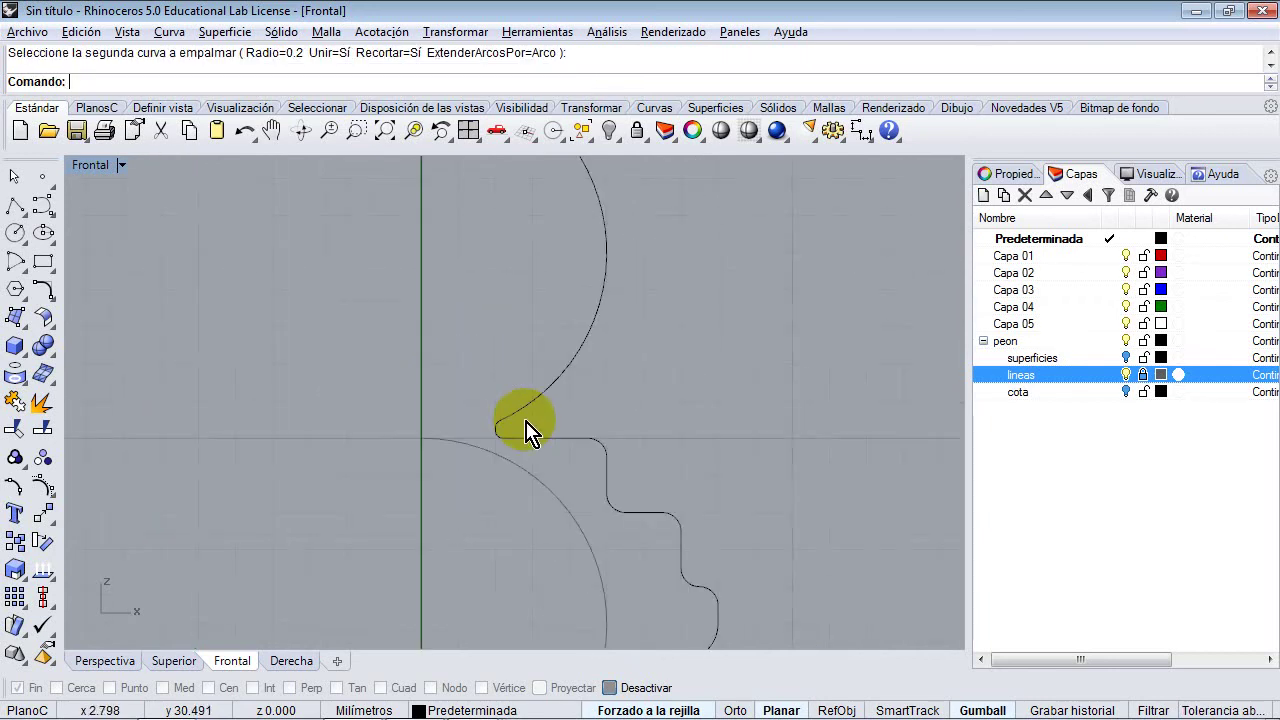
Revolve the joined bishop profile 360 degrees about the vertical axis from its top point at (0, 40) to the origin.
{"action": "right_click_drag", "start_coordinate": [568, 460], "coordinate": [530, 283]}
{"action": "scroll", "coordinate": [548, 340], "scroll_direction": "down", "scroll_amount": 3}
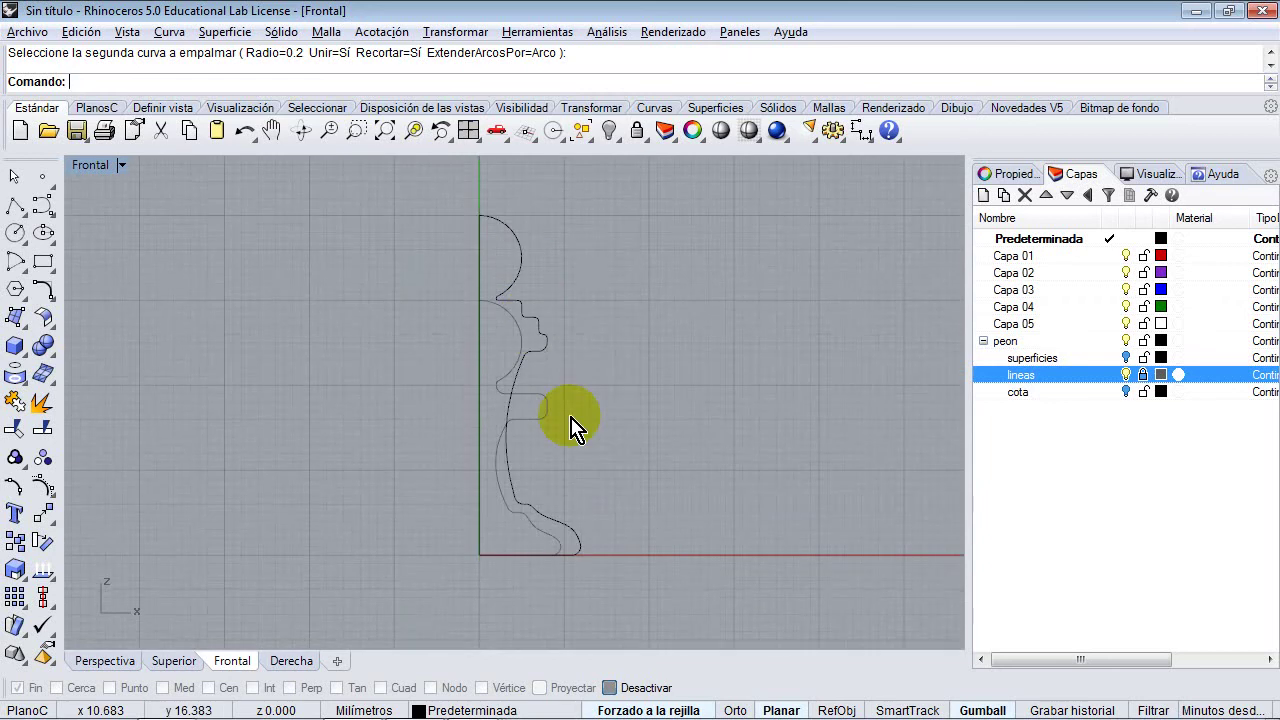
{"action": "left_click", "coordinate": [548, 360]}
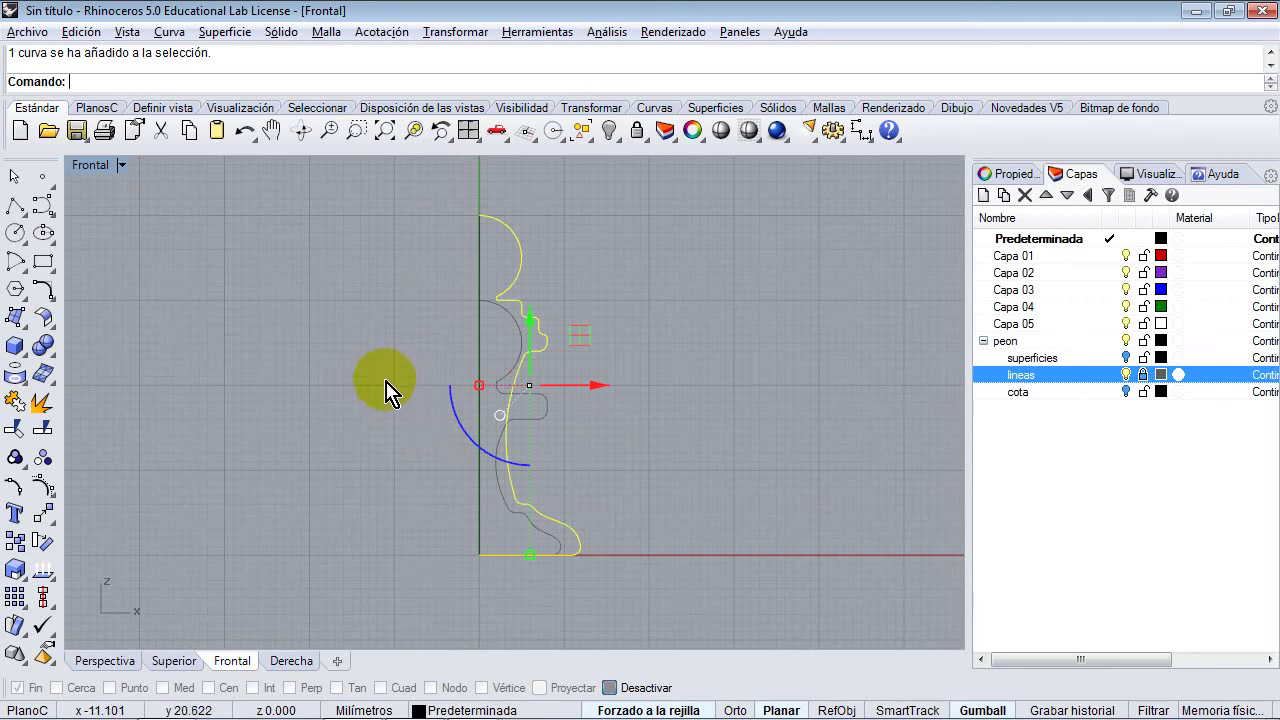
{"action": "left_click", "coordinate": [246, 36]}
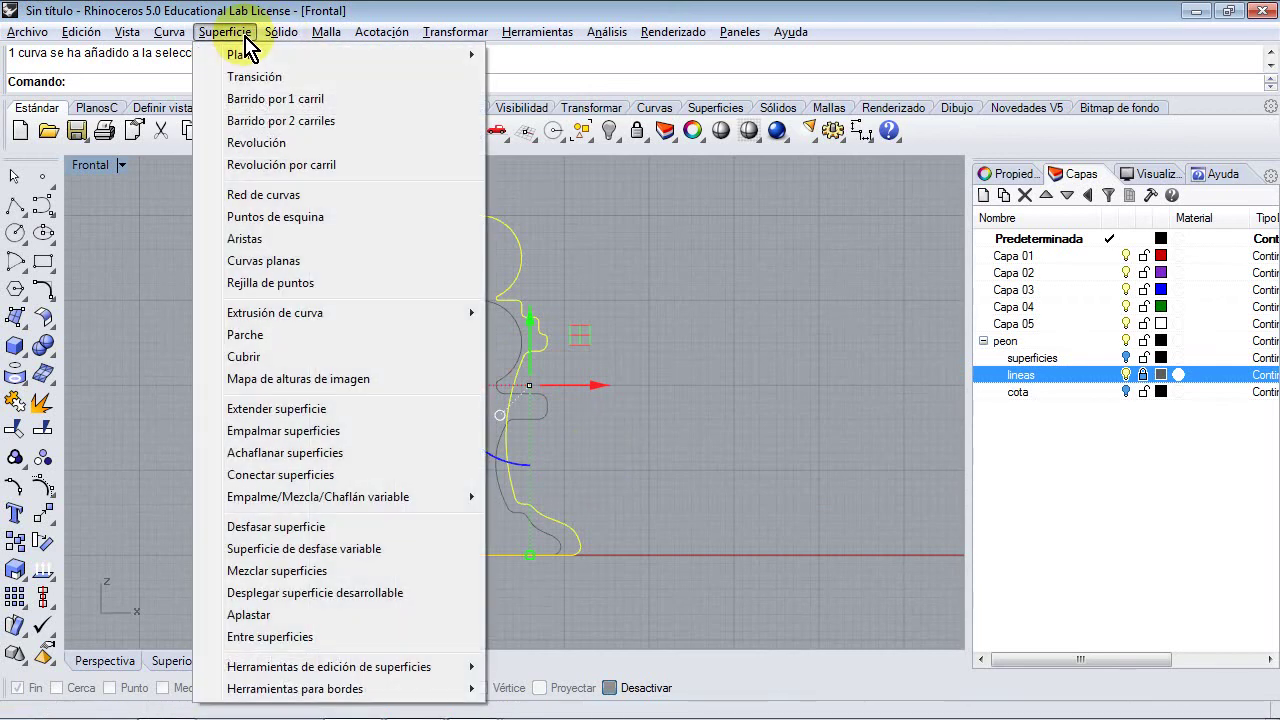
{"action": "left_click", "coordinate": [254, 143]}
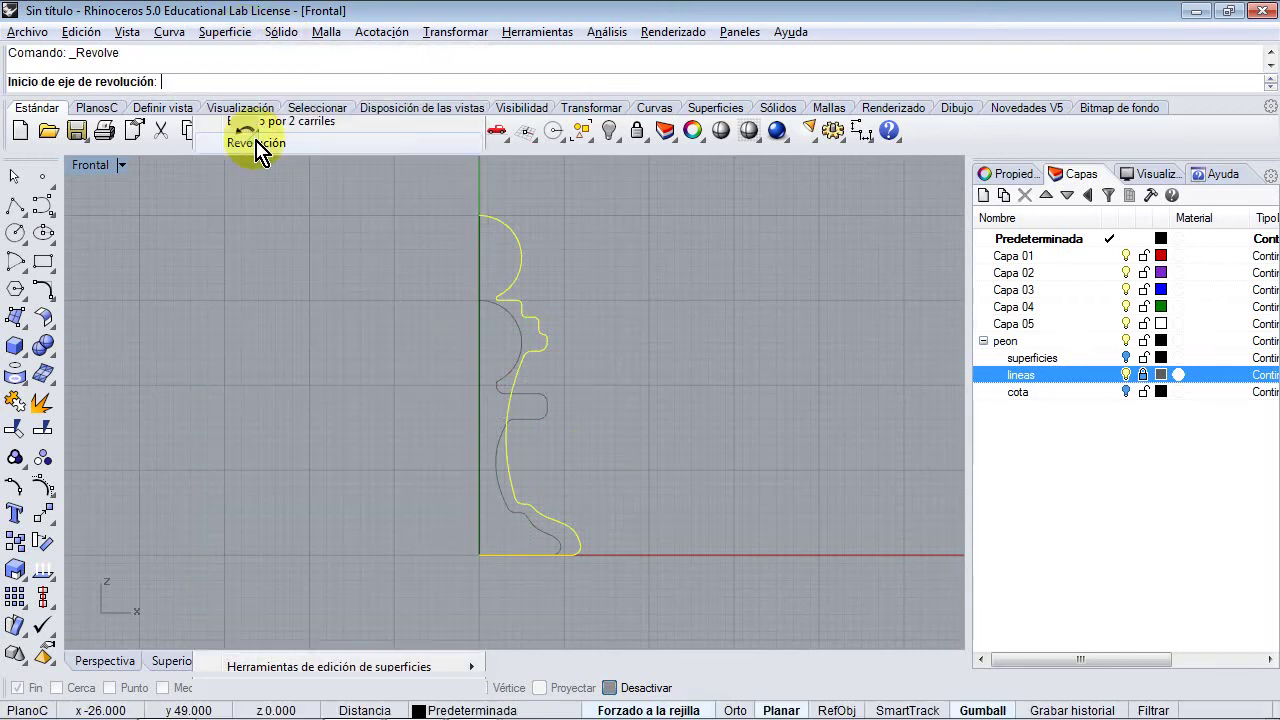
{"action": "left_click", "coordinate": [480, 216]}
{"action": "left_click", "coordinate": [480, 555]}
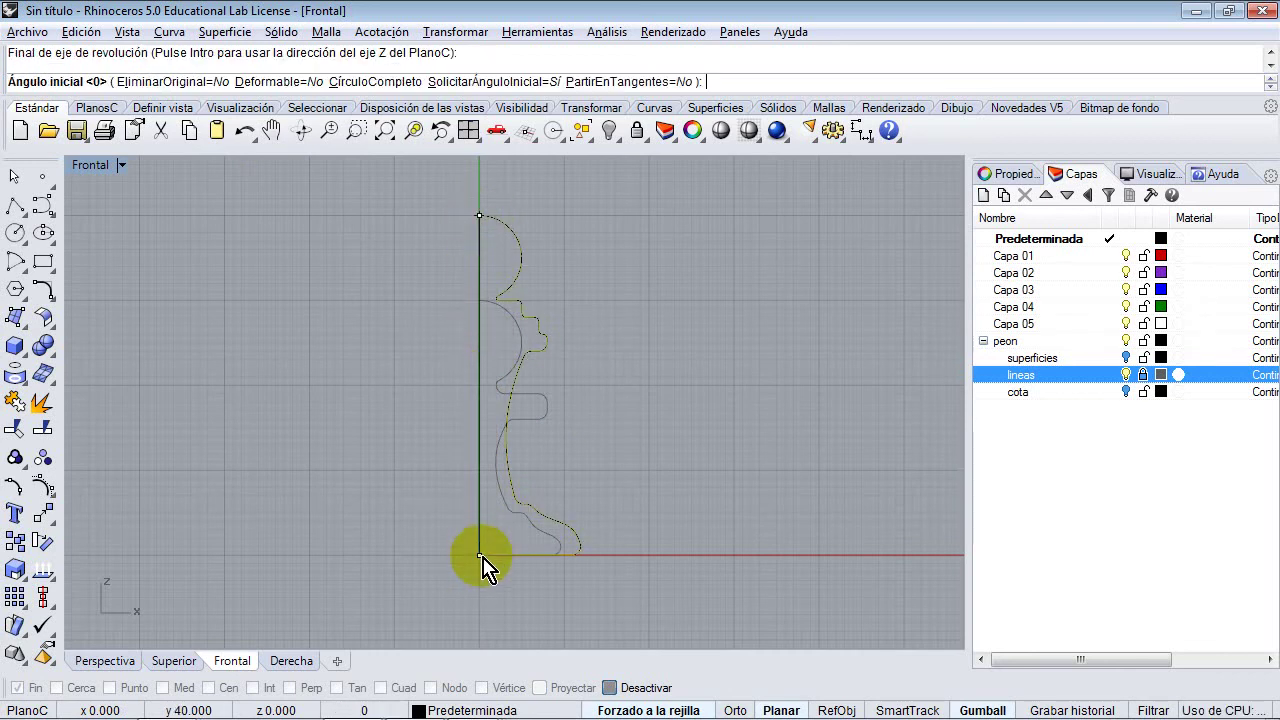
{"action": "key", "text": "Return"}
{"action": "key", "text": "Return"}
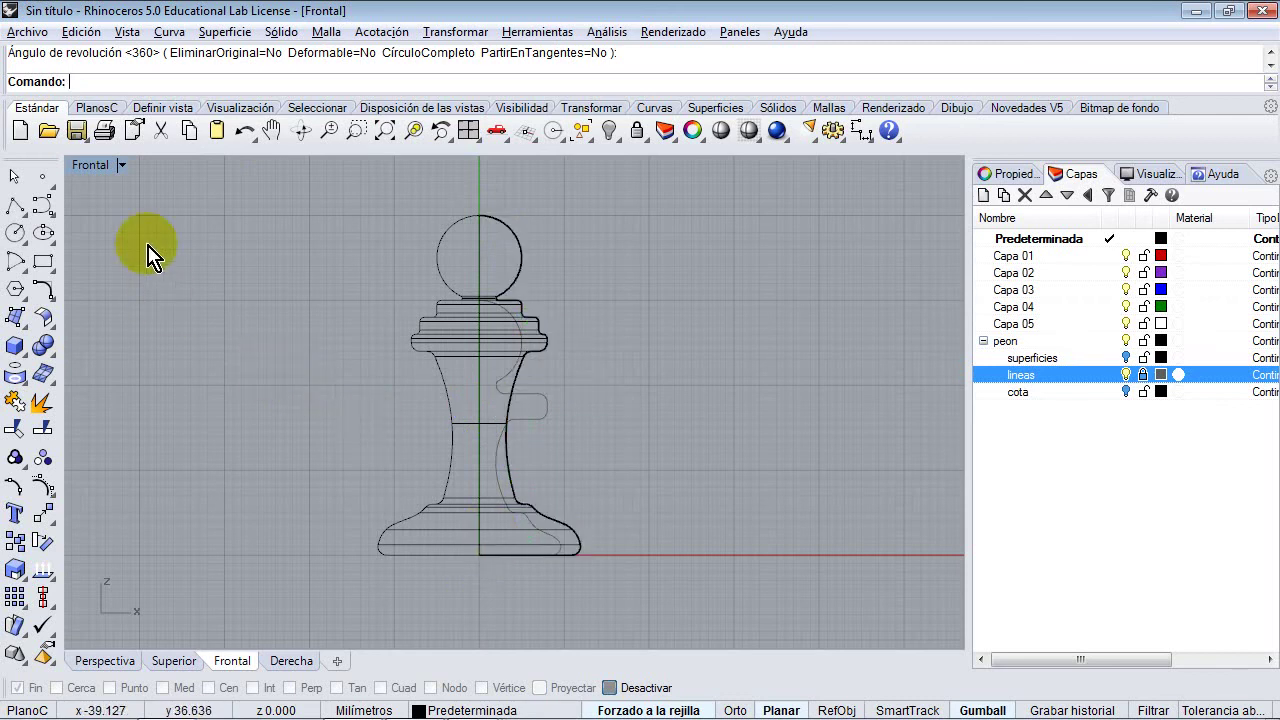
Maximize the perspective view and examine the revolved bishop body.
{"action": "double_click", "coordinate": [95, 165]}
{"action": "right_click_drag", "start_coordinate": [710, 302], "coordinate": [560, 203]}
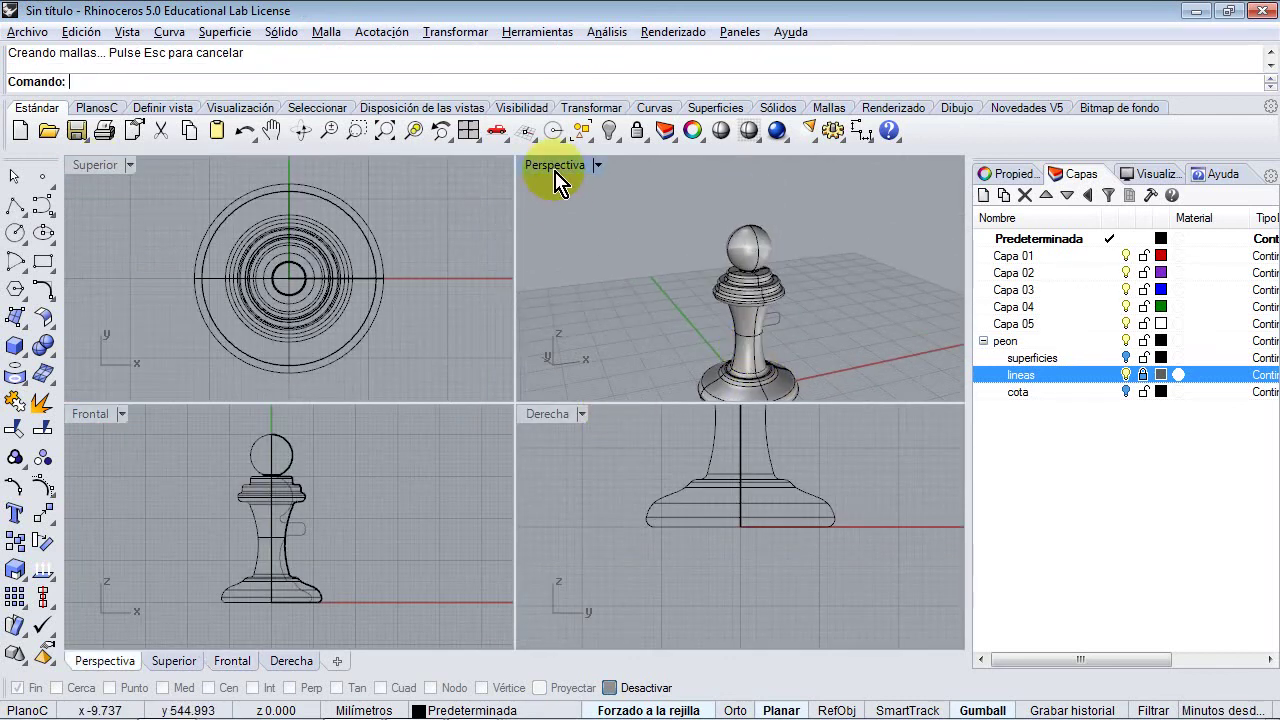
{"action": "double_click", "coordinate": [555, 172]}
{"action": "right_click_drag", "start_coordinate": [600, 457], "coordinate": [742, 435]}
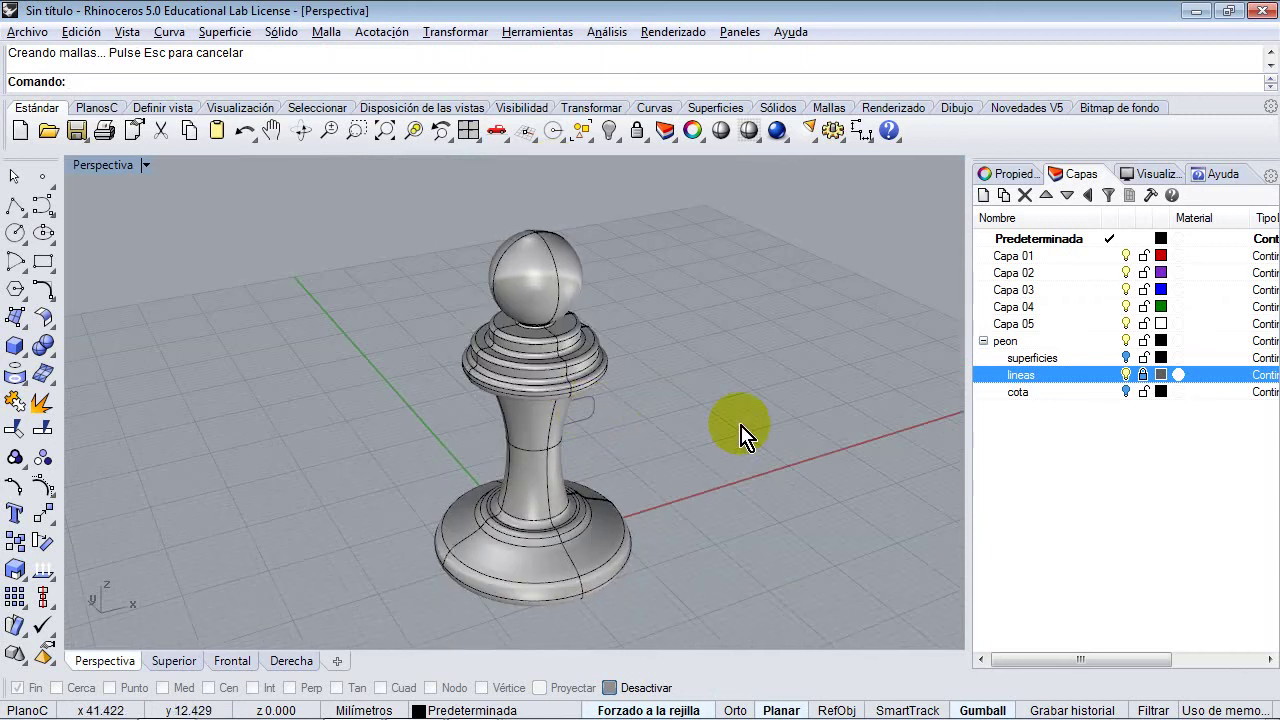
{"action": "left_click", "coordinate": [548, 372]}
{"action": "left_click", "coordinate": [706, 424]}
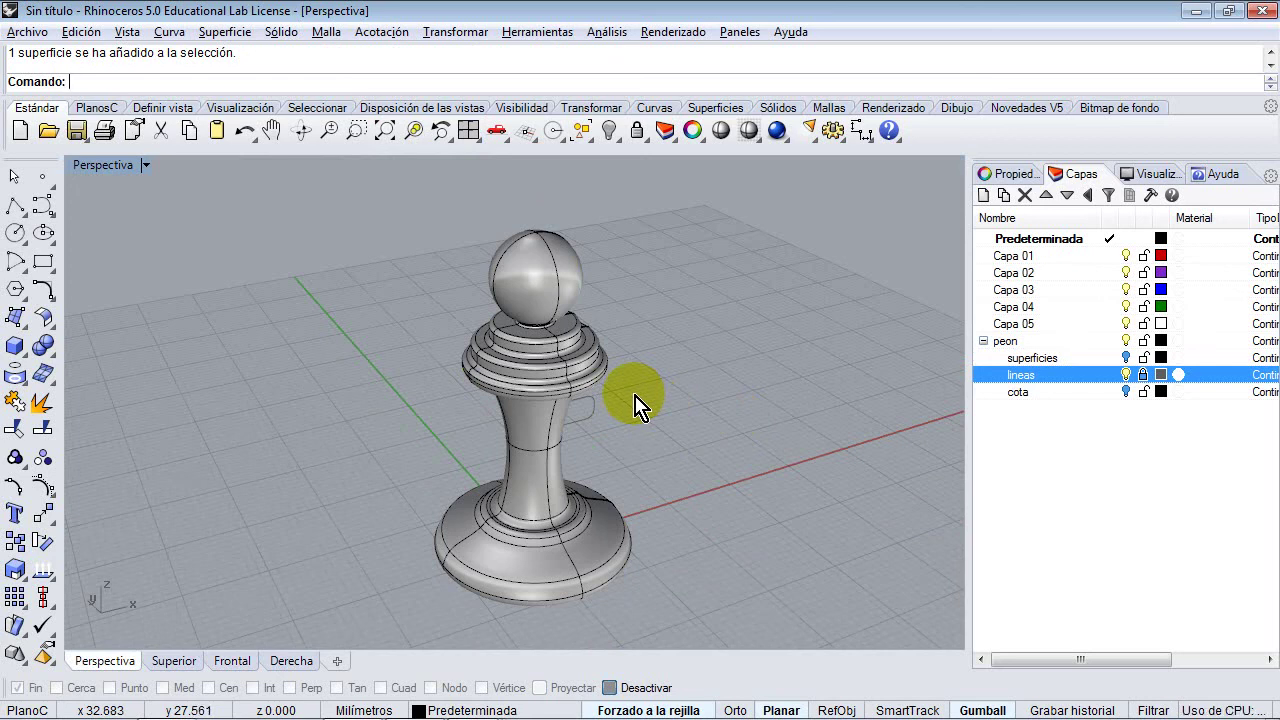
{"action": "left_click", "coordinate": [476, 698]}
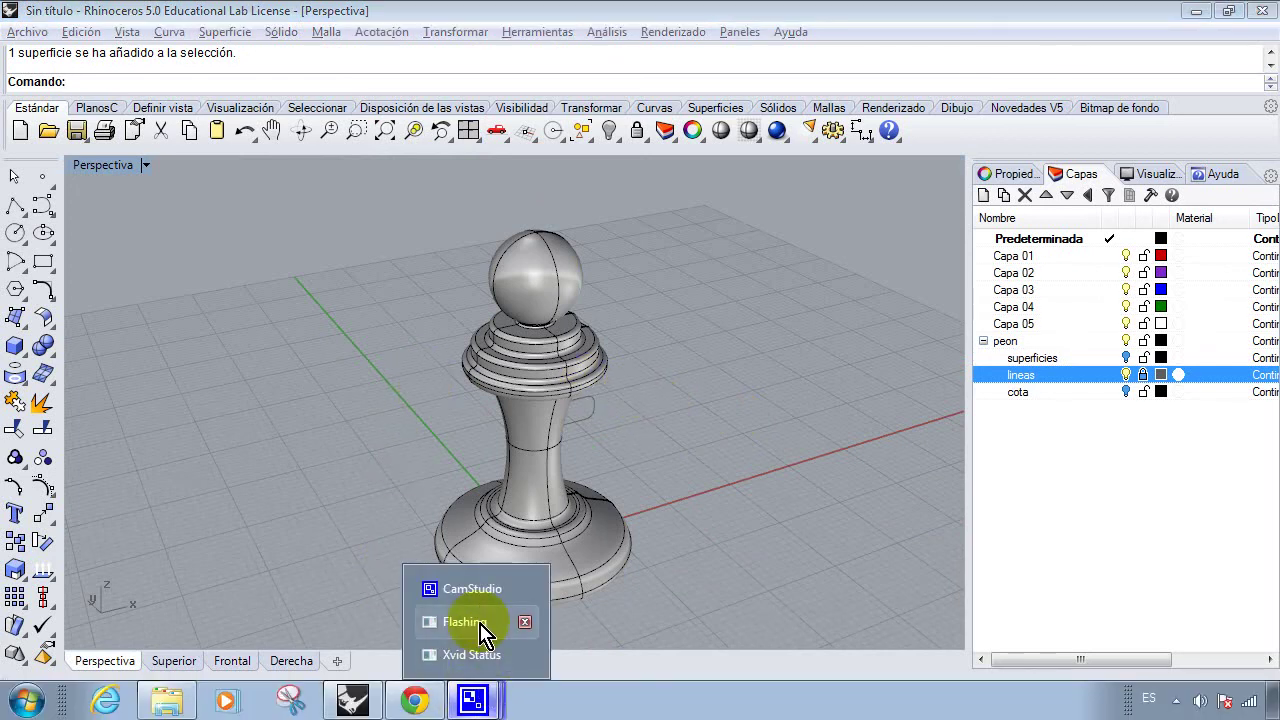